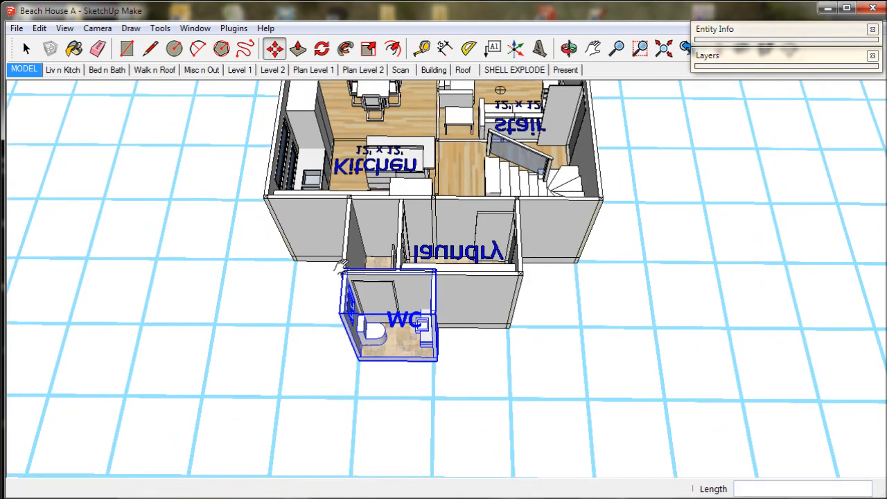
- Rotate the WC module 90 degrees about its shared wall corner into the empty bay beside the laundry
{"action": "scroll", "coordinate": [338, 273], "scroll_direction": "up", "scroll_amount": 6}
{"action": "scroll", "coordinate": [344, 273], "scroll_direction": "up", "scroll_amount": 5}
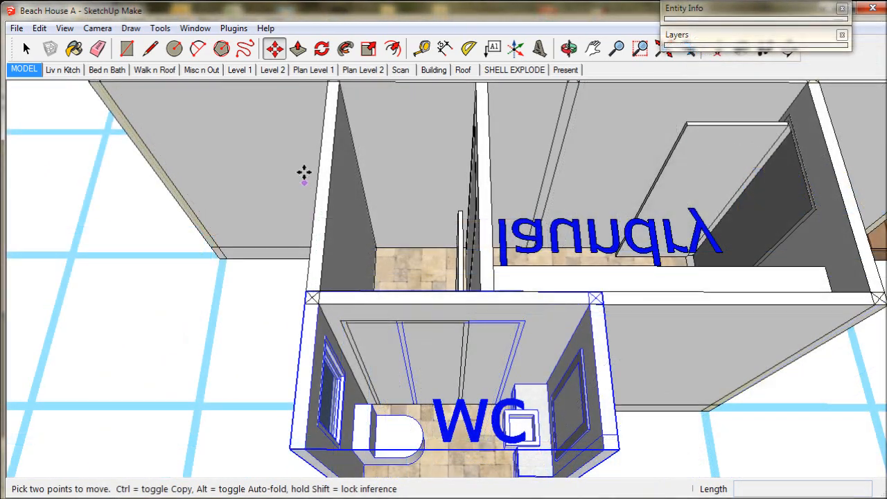
{"action": "left_click", "coordinate": [320, 50]}
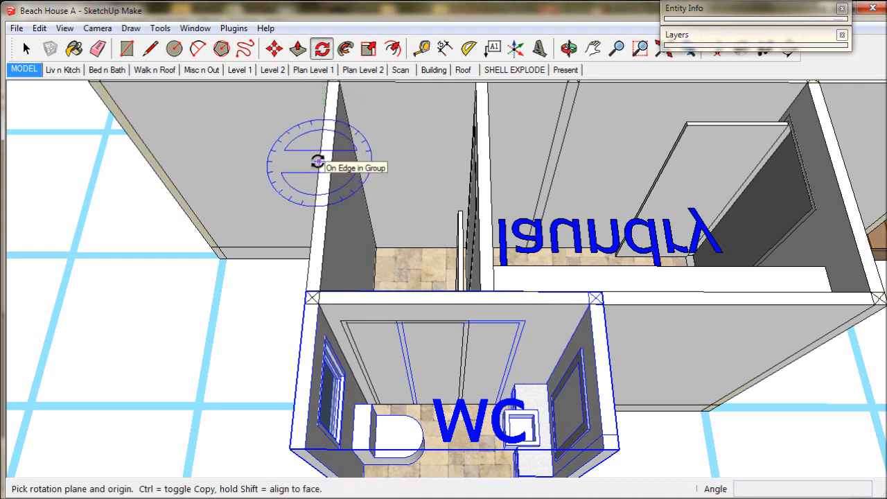
{"action": "middle_click_drag", "start_coordinate": [395, 260], "coordinate": [531, 223]}
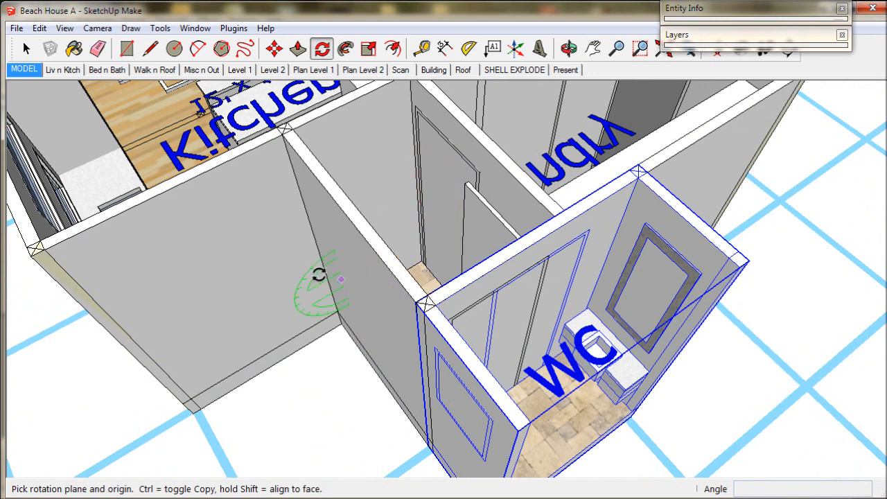
{"action": "middle_click_drag", "start_coordinate": [301, 262], "coordinate": [204, 311]}
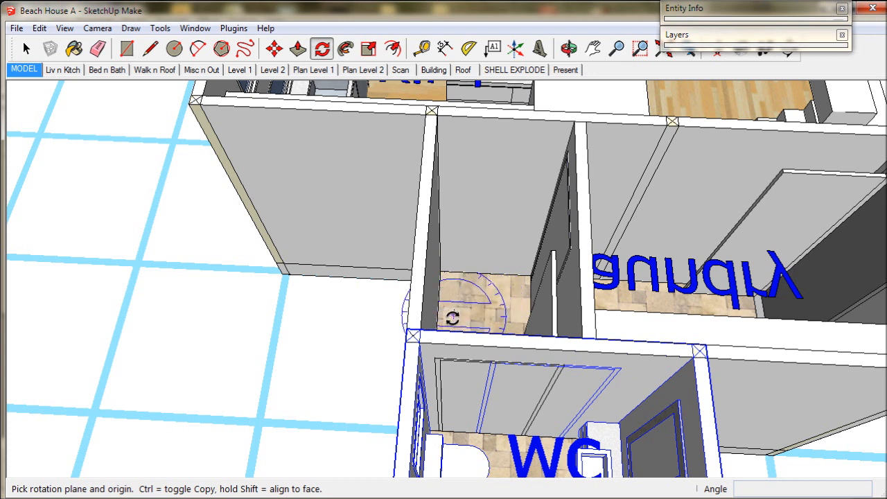
{"action": "left_click", "coordinate": [413, 336]}
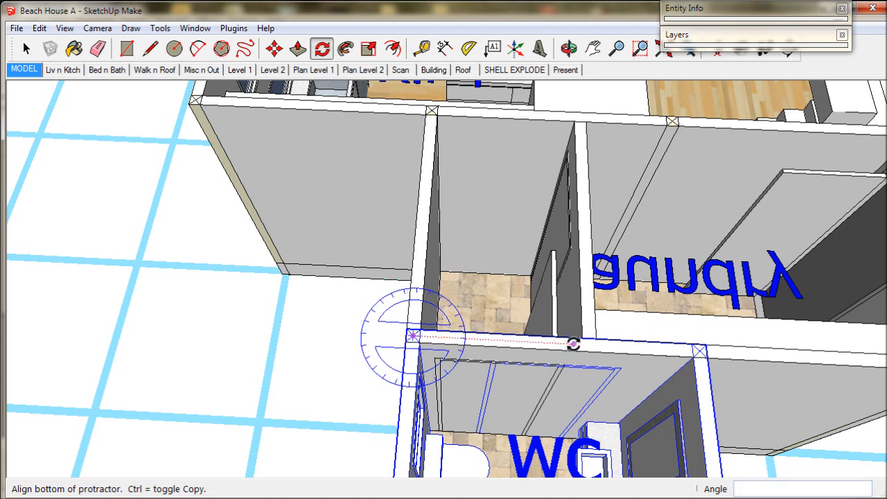
{"action": "left_click", "coordinate": [574, 344]}
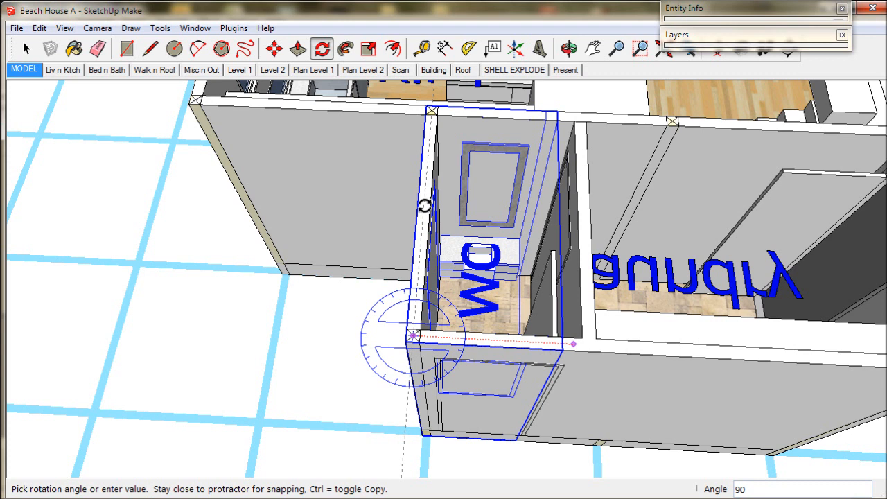
{"action": "left_click", "coordinate": [424, 205]}
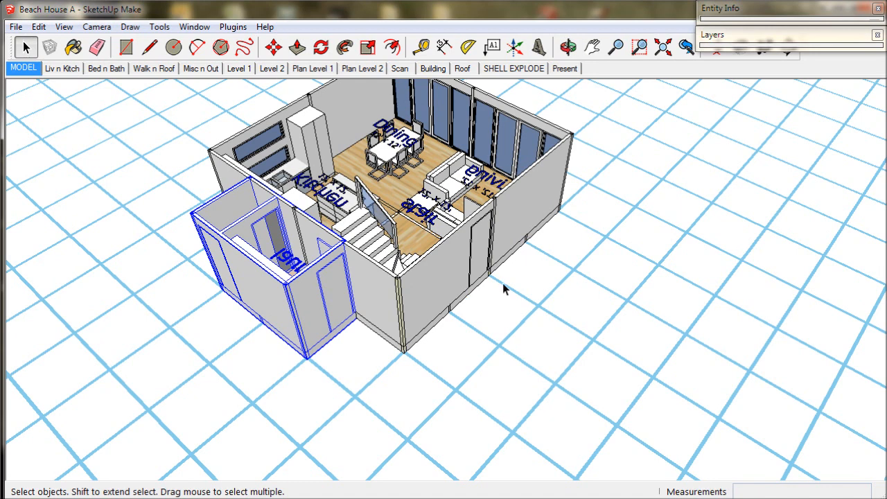
- Start a copy of the wooden deck platform from the Misc n Out scene, gripping it by its lower corner
{"action": "left_click", "coordinate": [202, 68]}
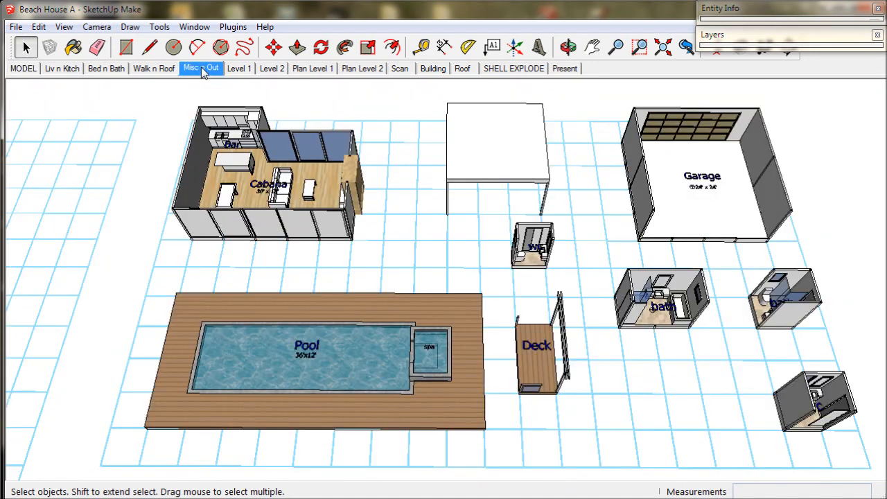
{"action": "left_click", "coordinate": [541, 365]}
{"action": "middle_click_drag", "start_coordinate": [500, 385], "coordinate": [547, 372]}
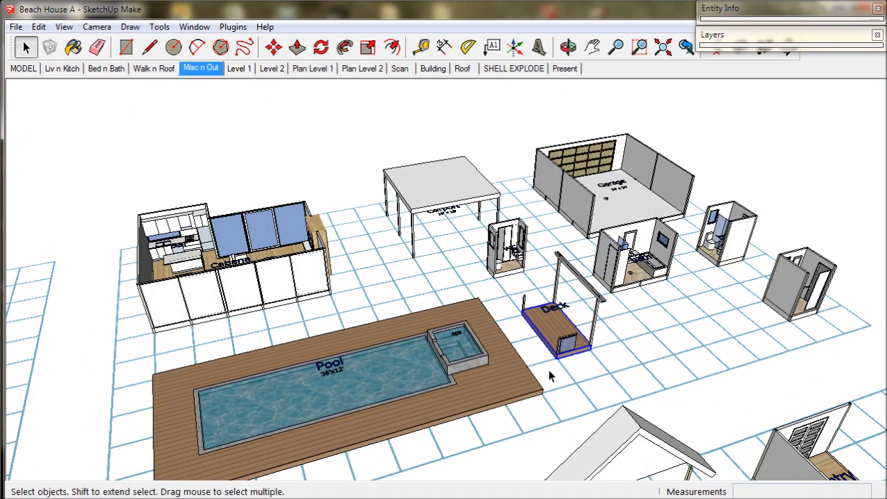
{"action": "scroll", "coordinate": [554, 368], "scroll_direction": "up", "scroll_amount": 5}
{"action": "scroll", "coordinate": [560, 364], "scroll_direction": "up", "scroll_amount": 7}
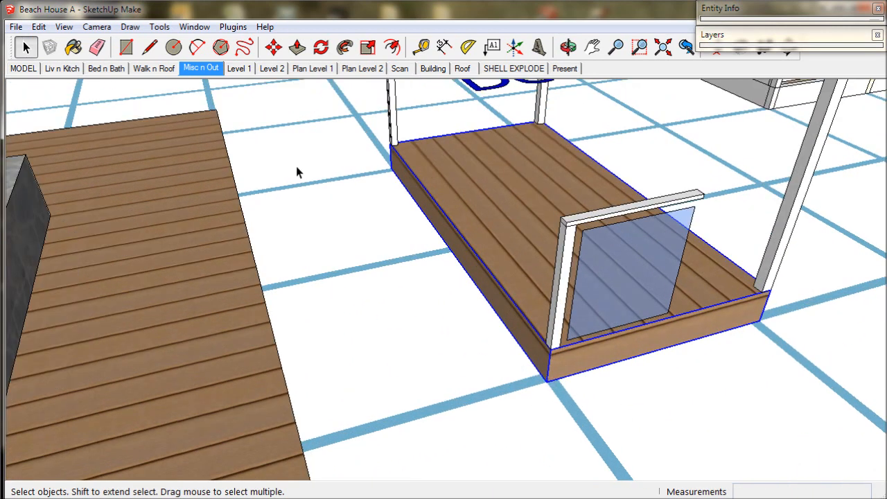
{"action": "left_click", "coordinate": [273, 47]}
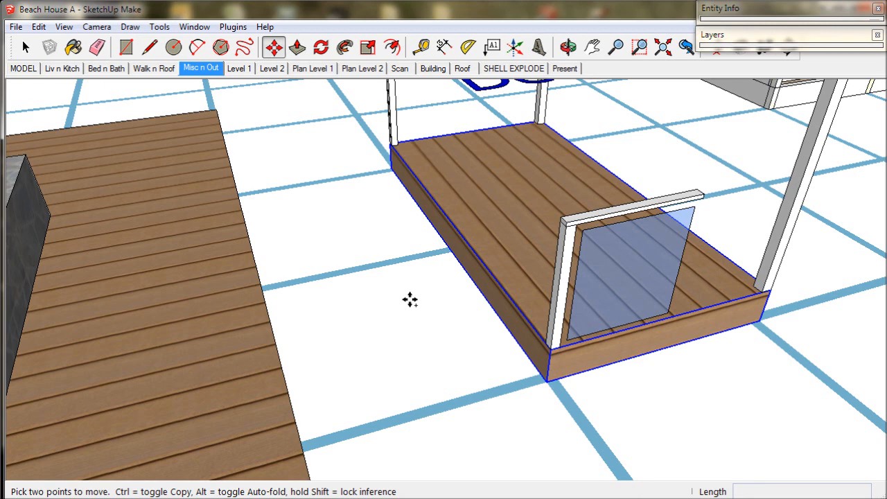
{"action": "left_click", "coordinate": [545, 381]}
{"action": "key", "text": "ctrl"}
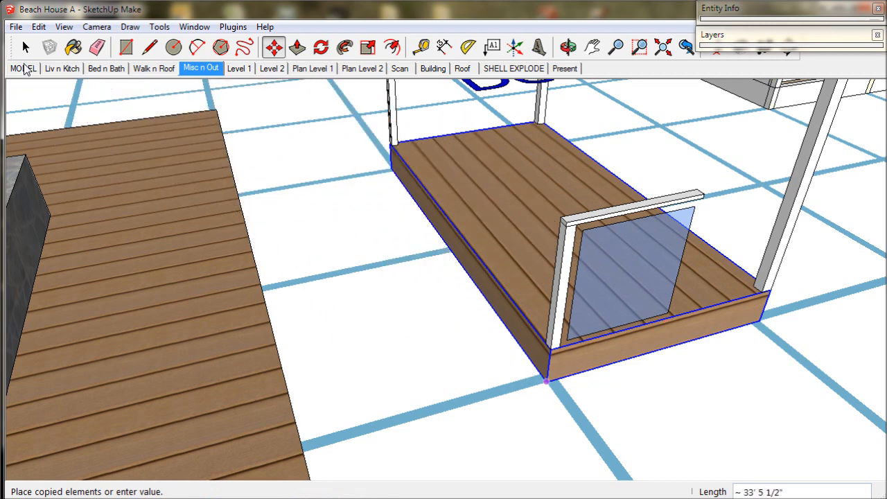
- Place the deck copy in the MODEL scene, snapping it to the base of the house corner on the stair side
{"action": "left_click", "coordinate": [24, 69]}
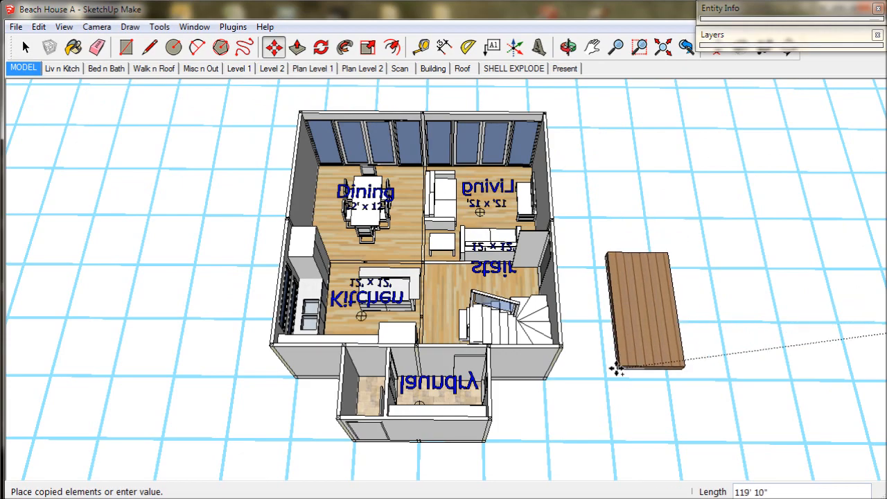
{"action": "key", "text": "o"}
{"action": "middle_click_drag", "start_coordinate": [601, 362], "coordinate": [513, 409]}
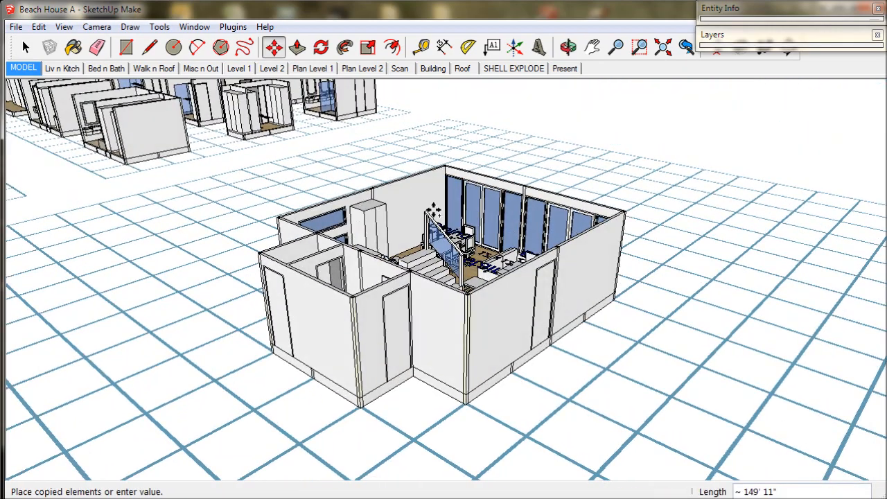
{"action": "scroll", "coordinate": [508, 414], "scroll_direction": "up", "scroll_amount": 6}
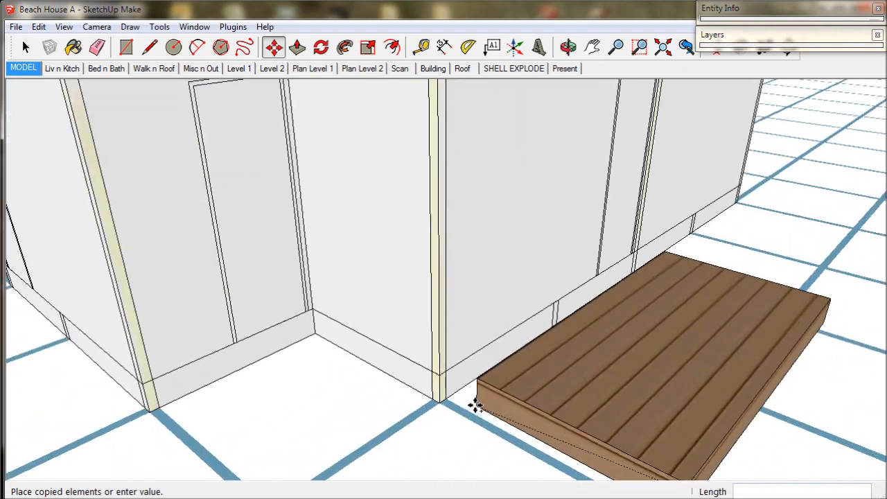
{"action": "scroll", "coordinate": [462, 405], "scroll_direction": "up", "scroll_amount": 2}
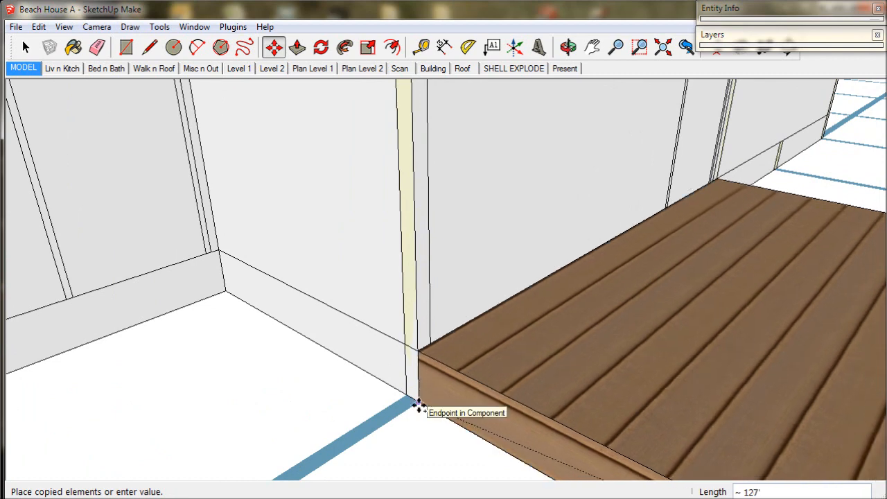
{"action": "left_click", "coordinate": [418, 404]}
{"action": "scroll", "coordinate": [419, 405], "scroll_direction": "down", "scroll_amount": 8}
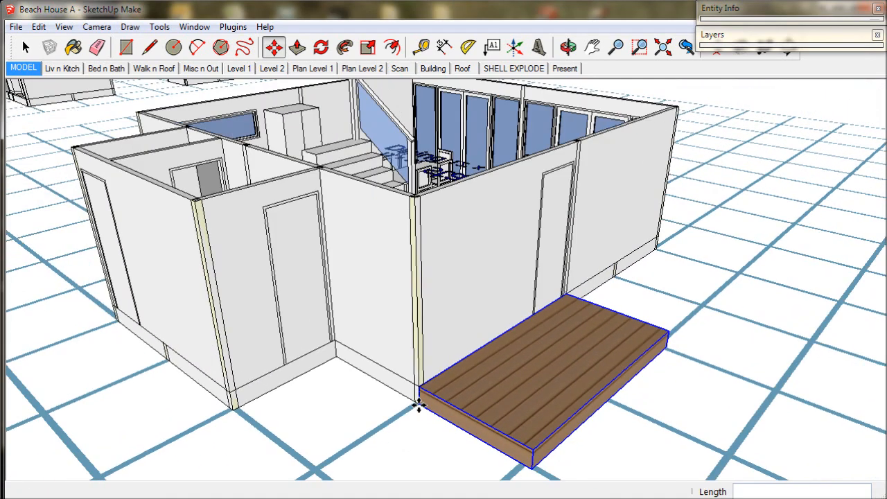
- Push the deck's long outer face in by 3 1/2" inside its group, and close the group
{"action": "middle_click_drag", "start_coordinate": [506, 439], "coordinate": [430, 371]}
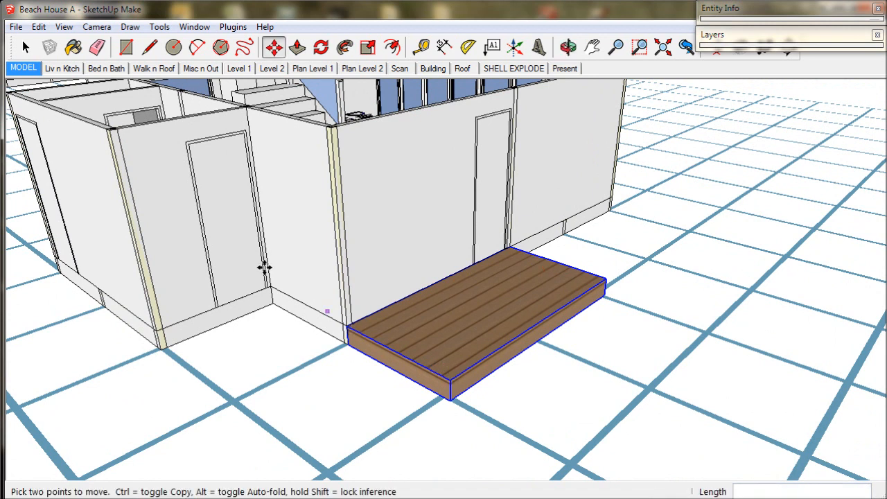
{"action": "left_click", "coordinate": [26, 47]}
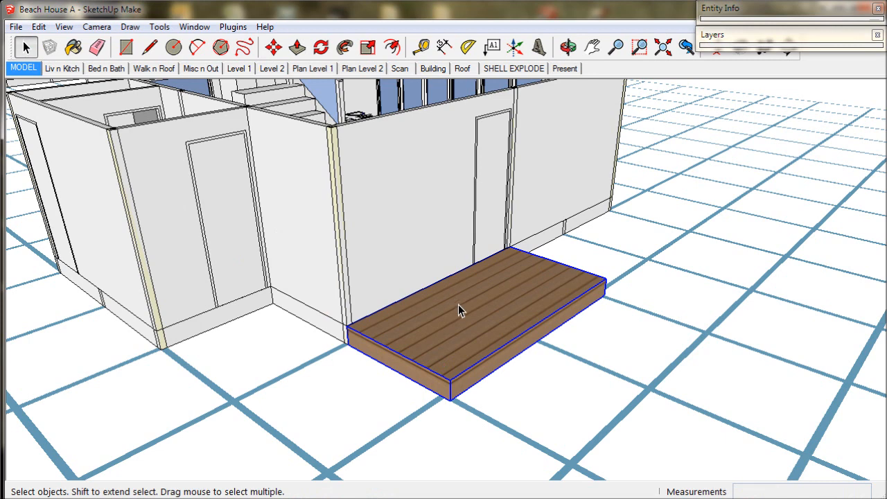
{"action": "middle_click_drag", "start_coordinate": [460, 309], "coordinate": [459, 327]}
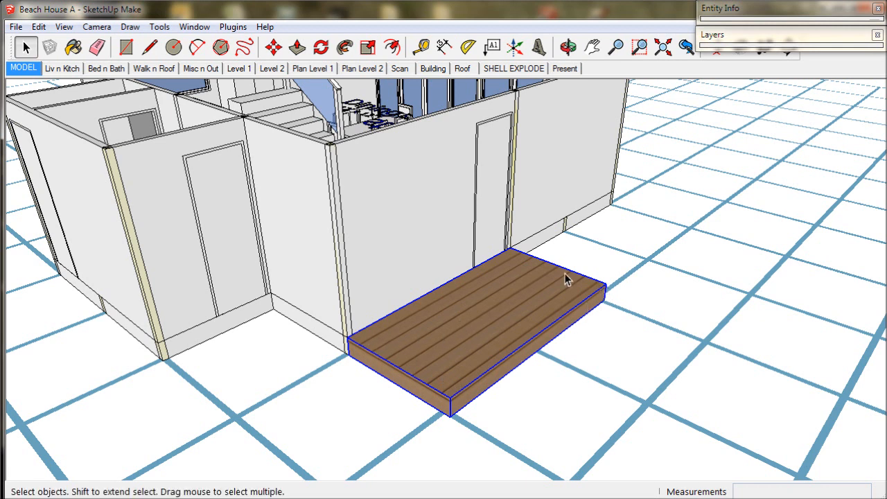
{"action": "double_click", "coordinate": [504, 308]}
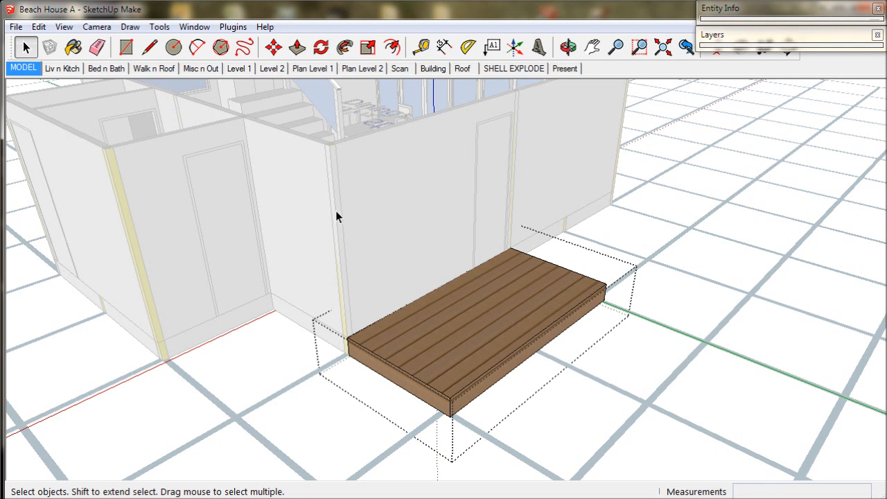
{"action": "left_click", "coordinate": [298, 47]}
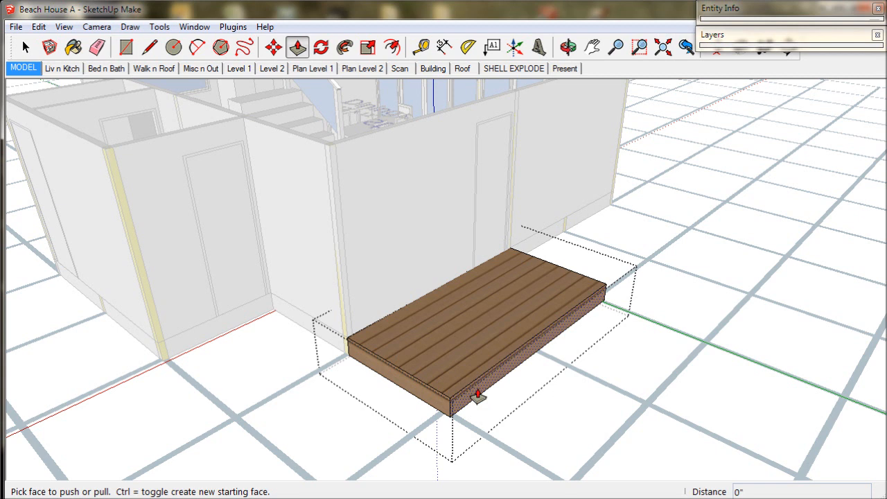
{"action": "left_click_drag", "start_coordinate": [478, 395], "coordinate": [427, 435]}
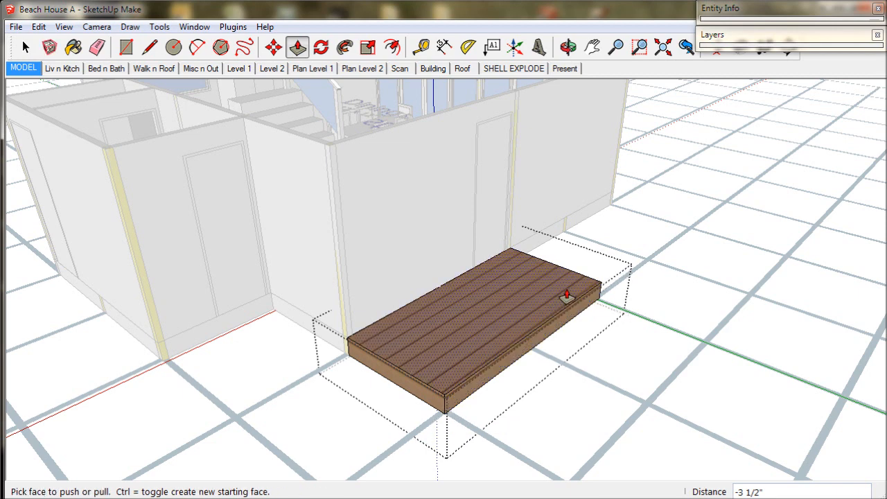
{"action": "middle_click_drag", "start_coordinate": [568, 297], "coordinate": [151, 291]}
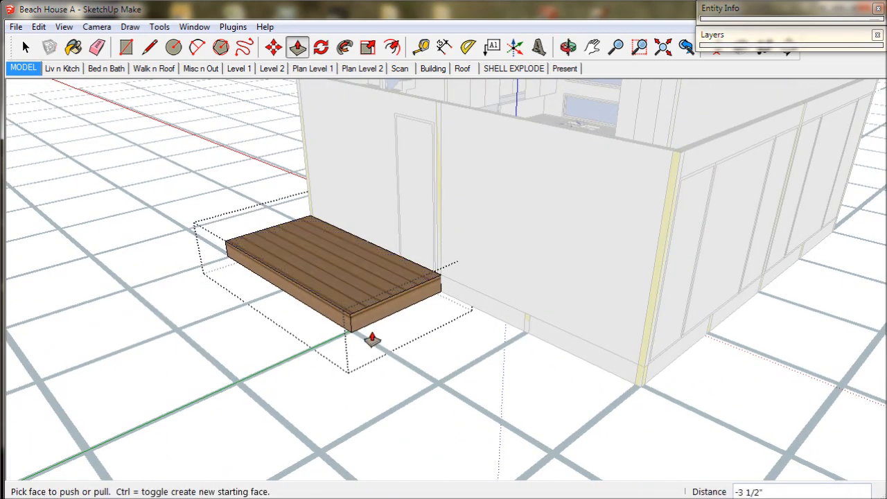
{"action": "left_click", "coordinate": [26, 47]}
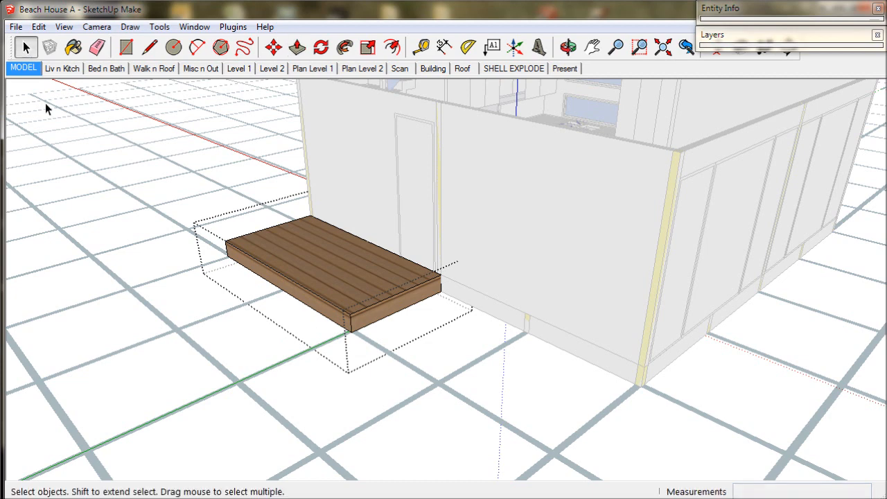
{"action": "left_click", "coordinate": [265, 189]}
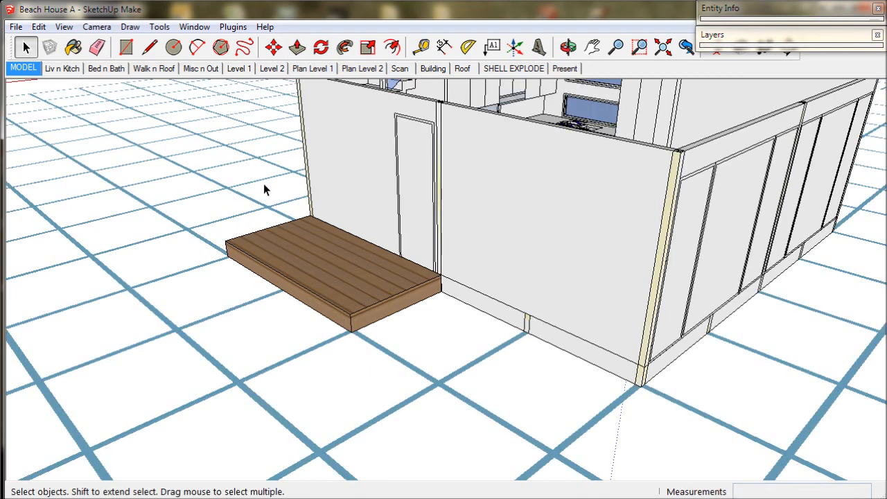
- Copy the deck along the side wall, snapping its top corner to the far corner of the house
{"action": "left_click", "coordinate": [270, 233]}
{"action": "middle_click_drag", "start_coordinate": [272, 252], "coordinate": [626, 264]}
{"action": "key", "text": "m"}
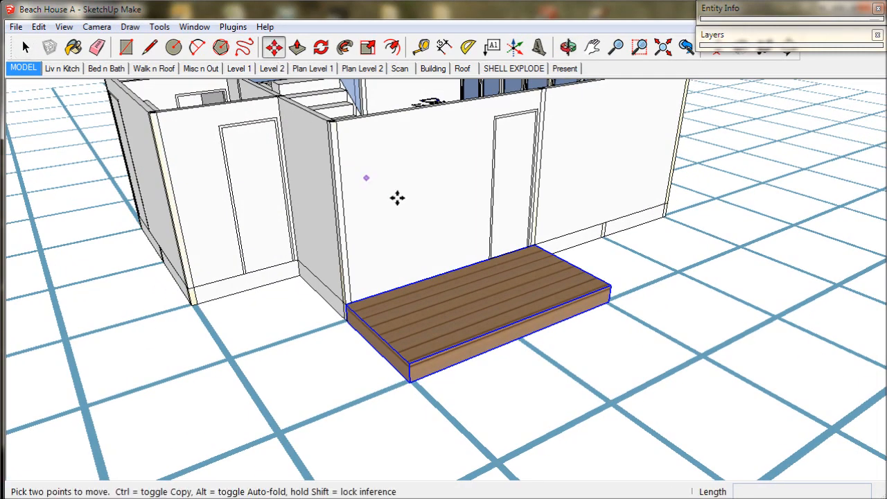
{"action": "left_click", "coordinate": [344, 303]}
{"action": "key", "text": "ctrl"}
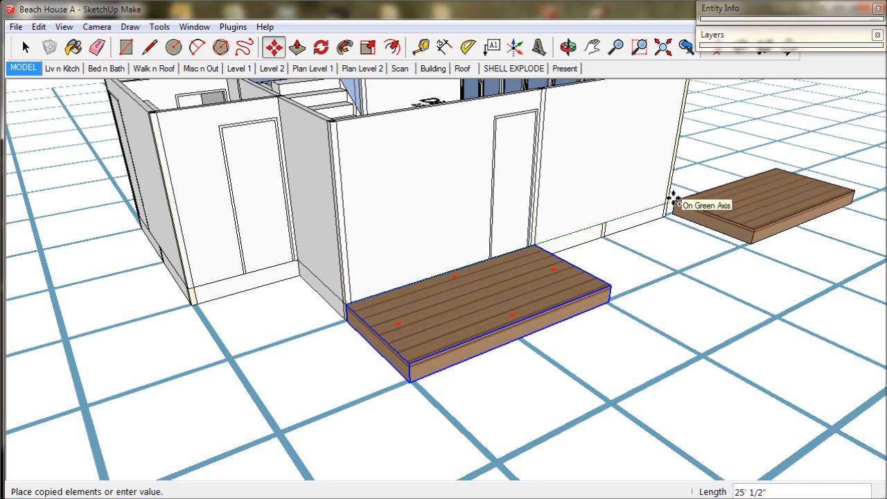
{"action": "scroll", "coordinate": [673, 200], "scroll_direction": "up", "scroll_amount": 4}
{"action": "scroll", "coordinate": [666, 206], "scroll_direction": "up", "scroll_amount": 2}
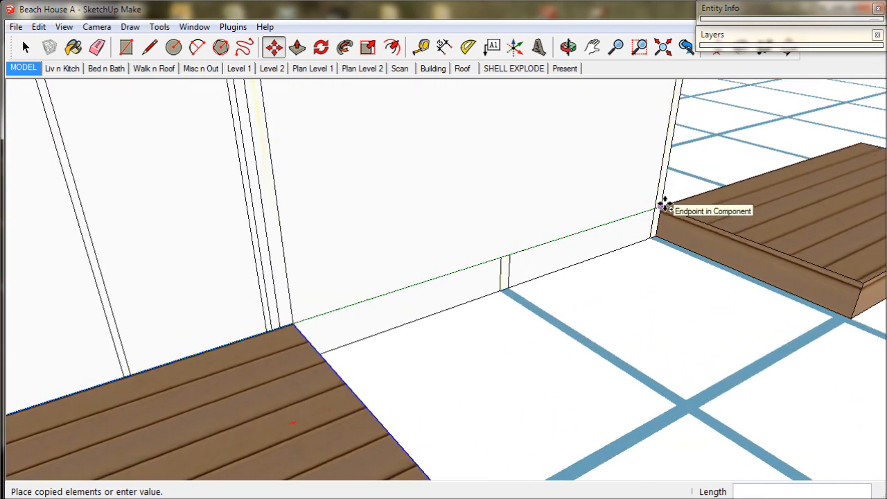
{"action": "left_click", "coordinate": [666, 206]}
- Move the copied deck 6' so its outer top corner meets the house corner, against the glazed facade
{"action": "middle_click_drag", "start_coordinate": [764, 271], "coordinate": [637, 290]}
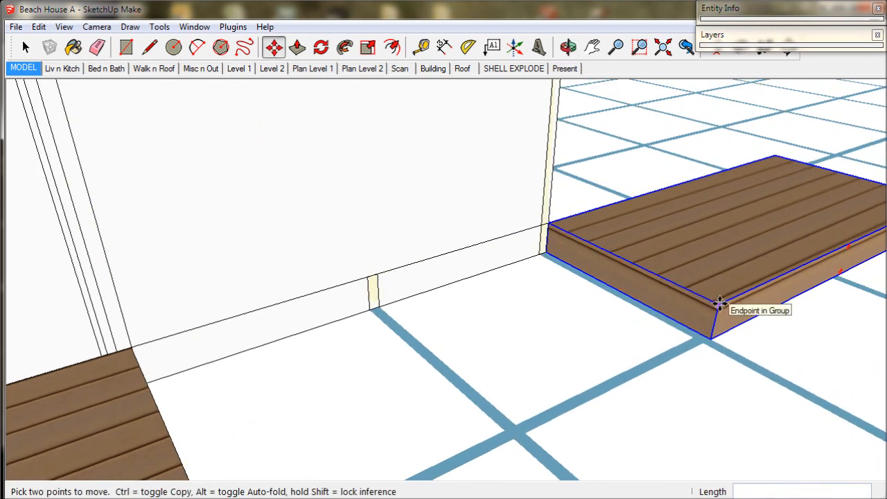
{"action": "left_click", "coordinate": [719, 305]}
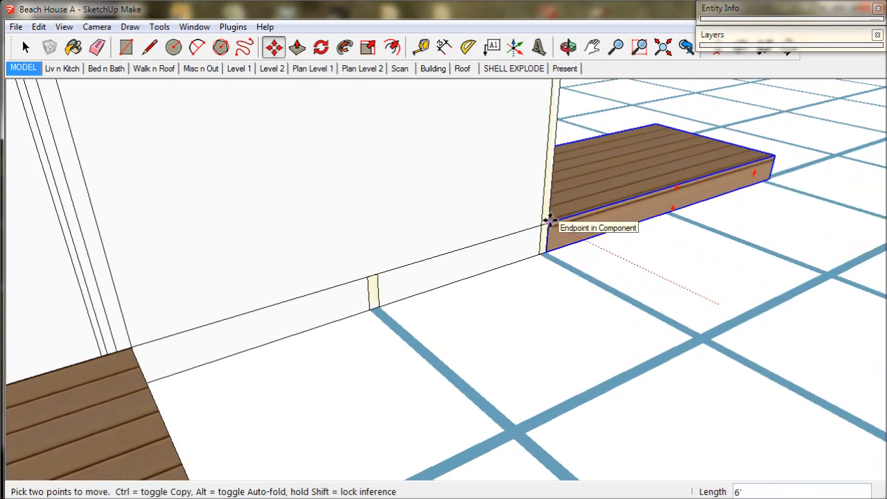
{"action": "left_click", "coordinate": [549, 221]}
{"action": "middle_click_drag", "start_coordinate": [549, 222], "coordinate": [368, 270]}
{"action": "scroll", "coordinate": [425, 251], "scroll_direction": "down", "scroll_amount": 5}
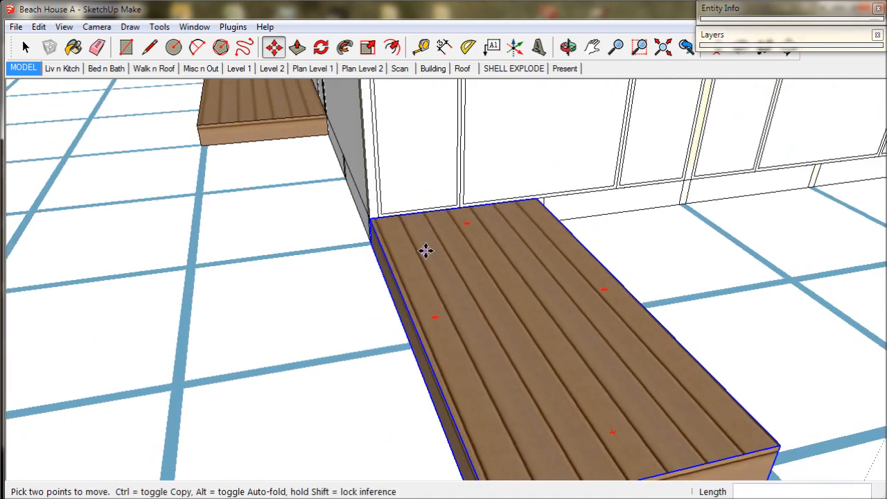
{"action": "middle_click_drag", "start_coordinate": [425, 252], "coordinate": [464, 258]}
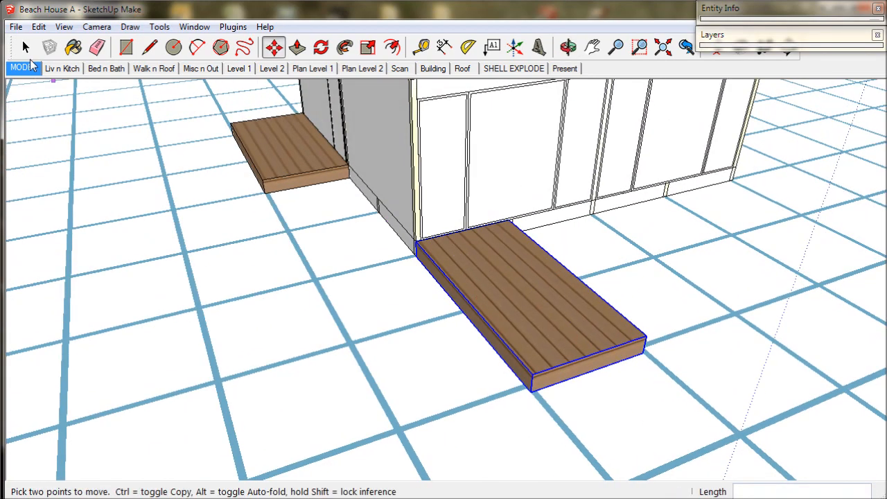
- Extend the deck along the glazed facade by pulling its side face 18' 3 1/2" to the far house corner, and close its group
{"action": "key", "text": "space"}
{"action": "double_click", "coordinate": [475, 264]}
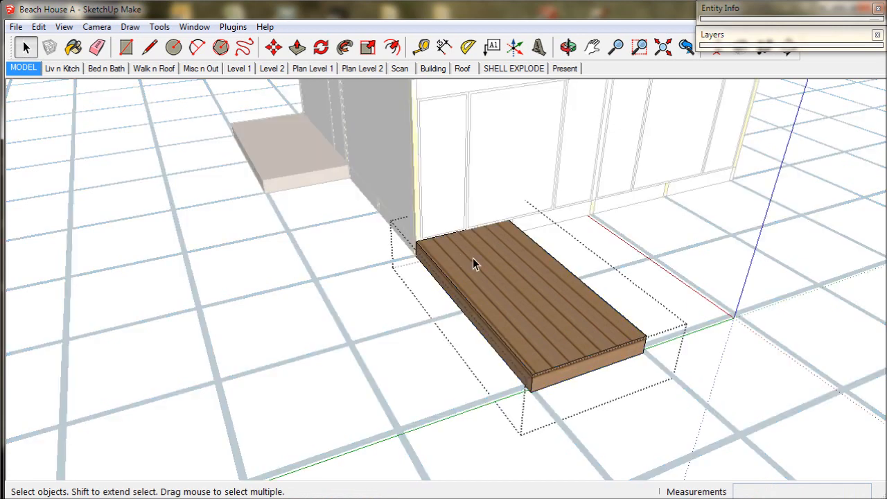
{"action": "left_click", "coordinate": [297, 47]}
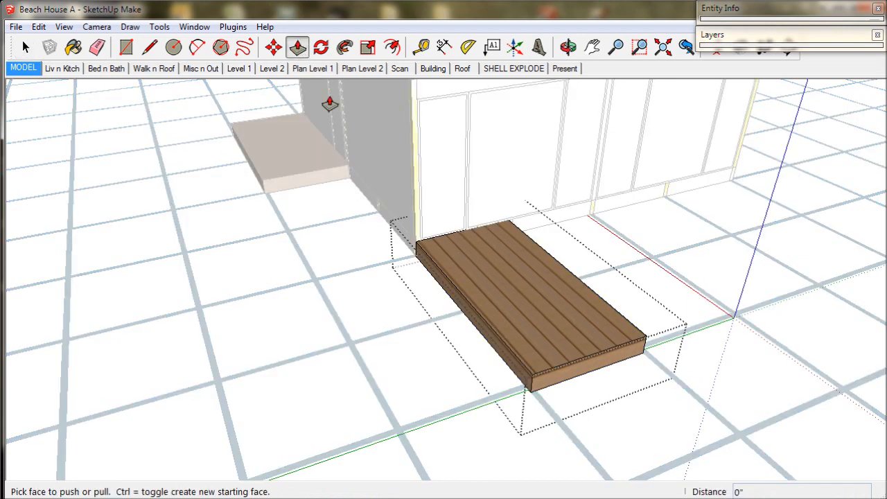
{"action": "left_click_drag", "start_coordinate": [564, 373], "coordinate": [479, 410]}
{"action": "middle_click_drag", "start_coordinate": [569, 409], "coordinate": [247, 385]}
{"action": "left_click_drag", "start_coordinate": [288, 262], "coordinate": [685, 290]}
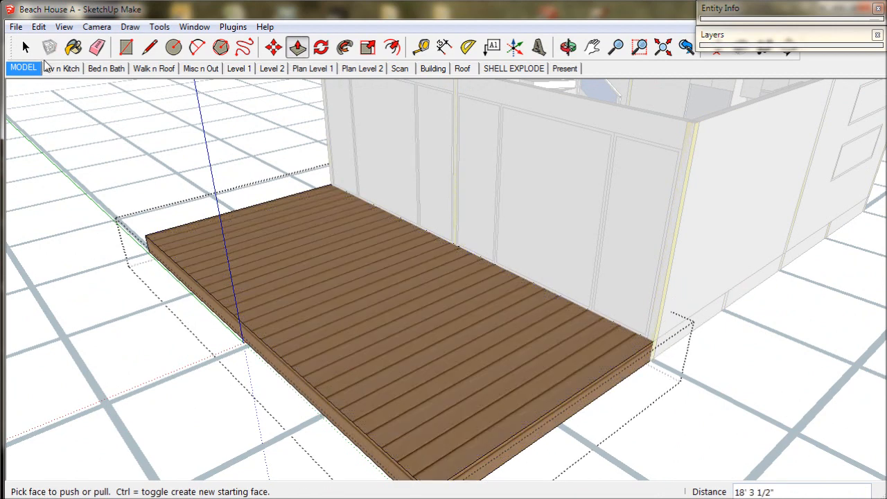
{"action": "key", "text": "space"}
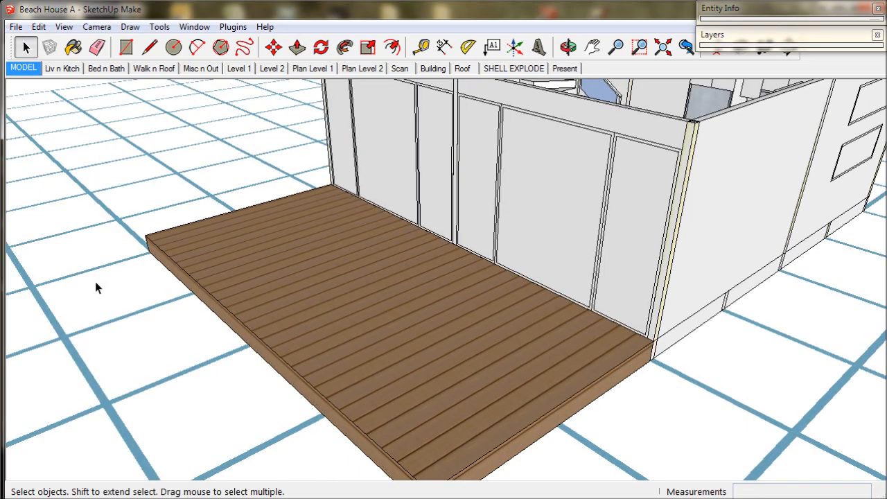
- Select the whole ground floor together with its decks and make it a single group
{"action": "scroll", "coordinate": [97, 288], "scroll_direction": "down", "scroll_amount": 3}
{"action": "middle_click_drag", "start_coordinate": [433, 256], "coordinate": [419, 288]}
{"action": "middle_click_drag", "start_coordinate": [420, 287], "coordinate": [361, 365]}
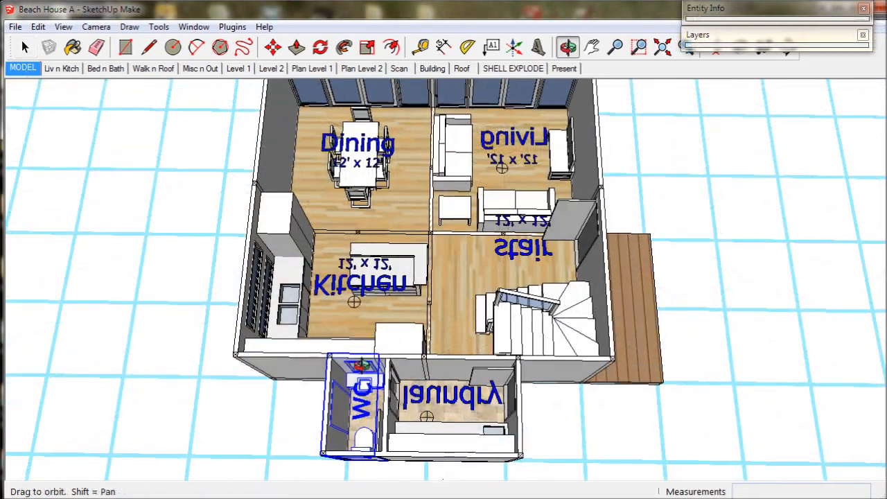
{"action": "middle_click_drag", "start_coordinate": [362, 366], "coordinate": [374, 340]}
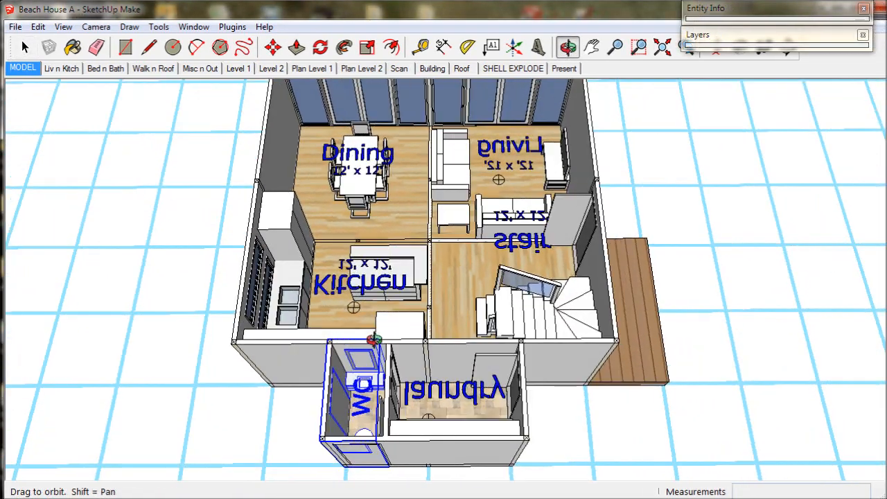
{"action": "scroll", "coordinate": [365, 359], "scroll_direction": "down", "scroll_amount": 4}
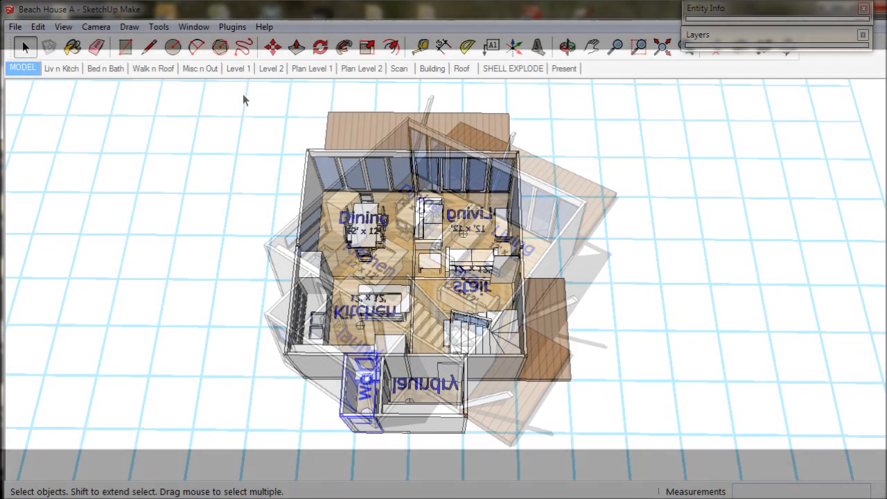
{"action": "mouse_move", "coordinate": [243, 93]}
{"action": "left_mouse_down"}
{"action": "mouse_move", "coordinate": [264, 257]}
{"action": "mouse_move", "coordinate": [358, 352]}
{"action": "mouse_move", "coordinate": [525, 449]}
{"action": "mouse_move", "coordinate": [615, 453]}
{"action": "left_mouse_up"}
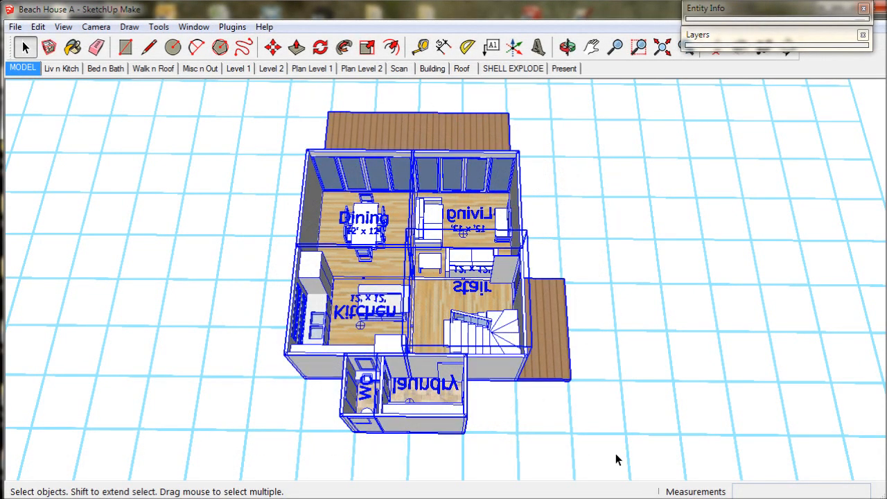
{"action": "mouse_move", "coordinate": [616, 451]}
{"action": "middle_mouse_down"}
{"action": "mouse_move", "coordinate": [606, 427]}
{"action": "mouse_move", "coordinate": [466, 356]}
{"action": "mouse_move", "coordinate": [518, 363]}
{"action": "mouse_move", "coordinate": [511, 366]}
{"action": "middle_mouse_up"}
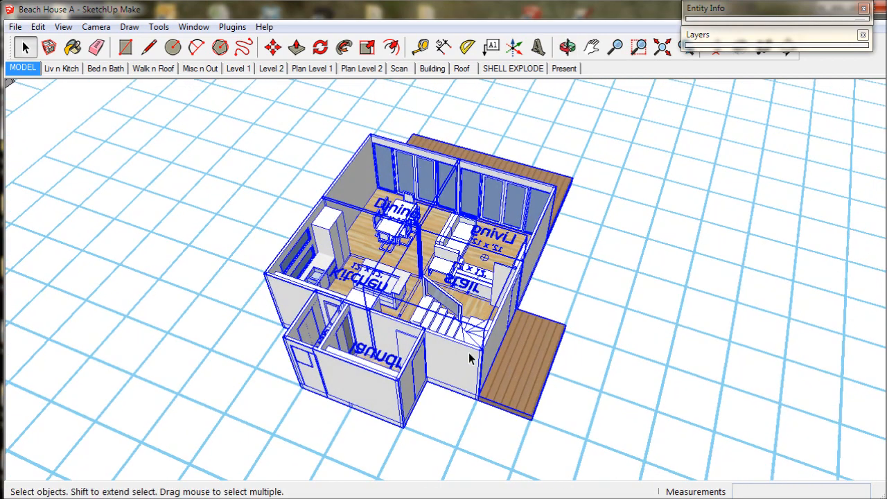
{"action": "right_click", "coordinate": [470, 356]}
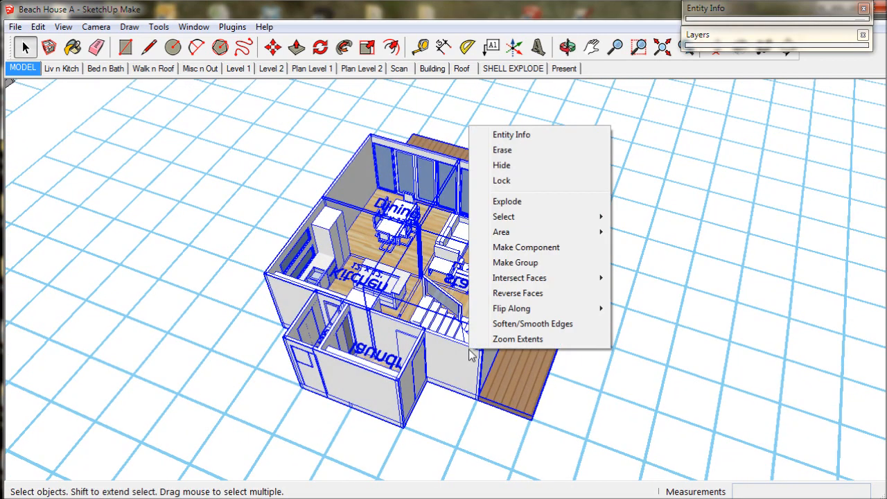
{"action": "left_click", "coordinate": [515, 263]}
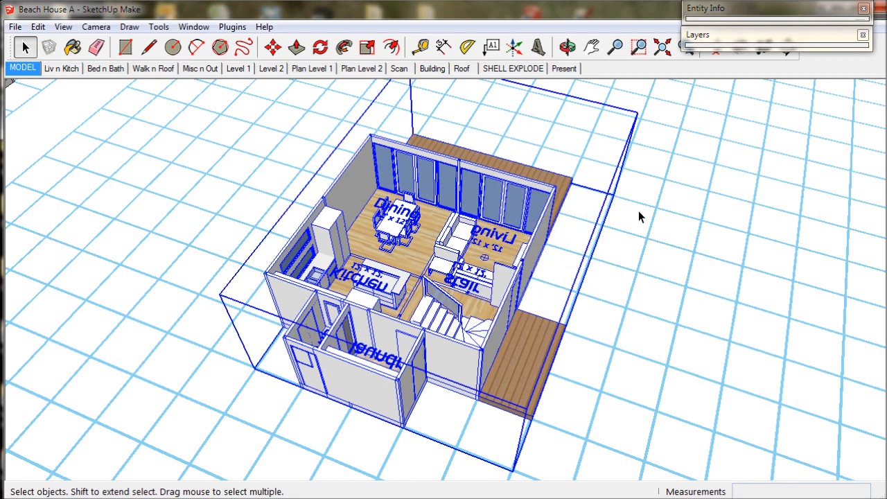
- Assign the ground floor group to the level 1 layer and give it a name beginning with L
{"action": "left_click", "coordinate": [732, 14]}
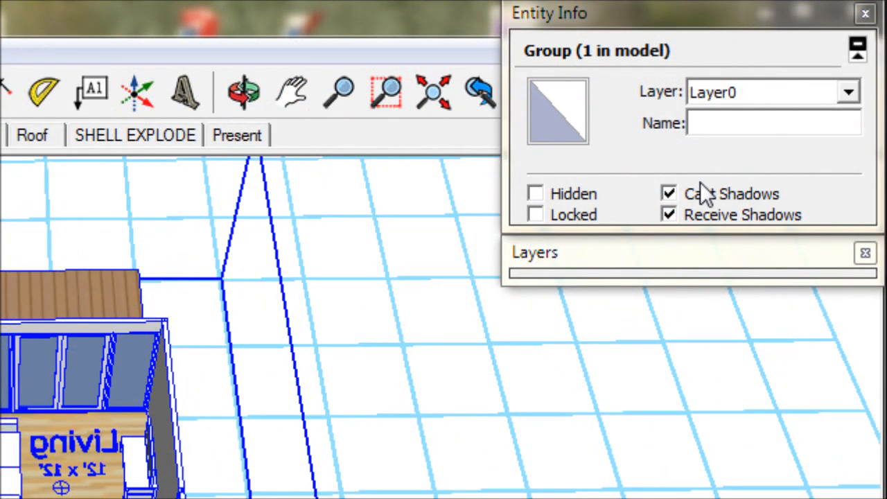
{"action": "left_click", "coordinate": [849, 93]}
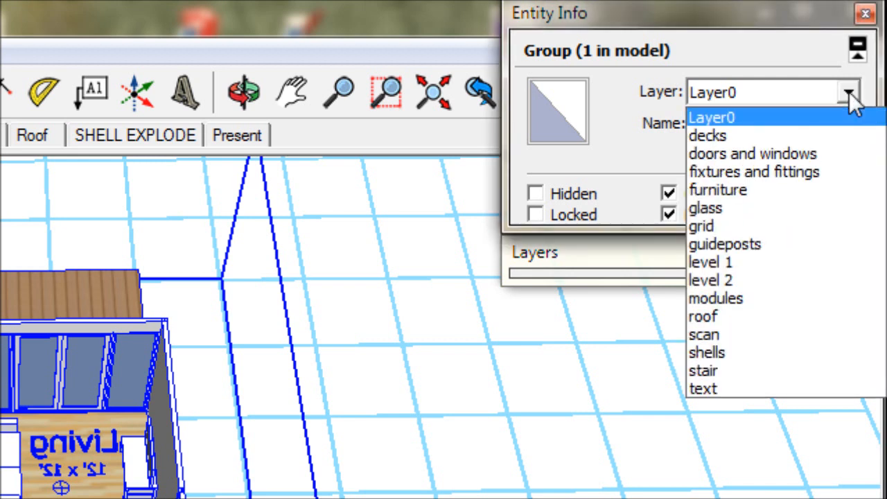
{"action": "left_click", "coordinate": [721, 261]}
{"action": "left_click", "coordinate": [723, 123]}
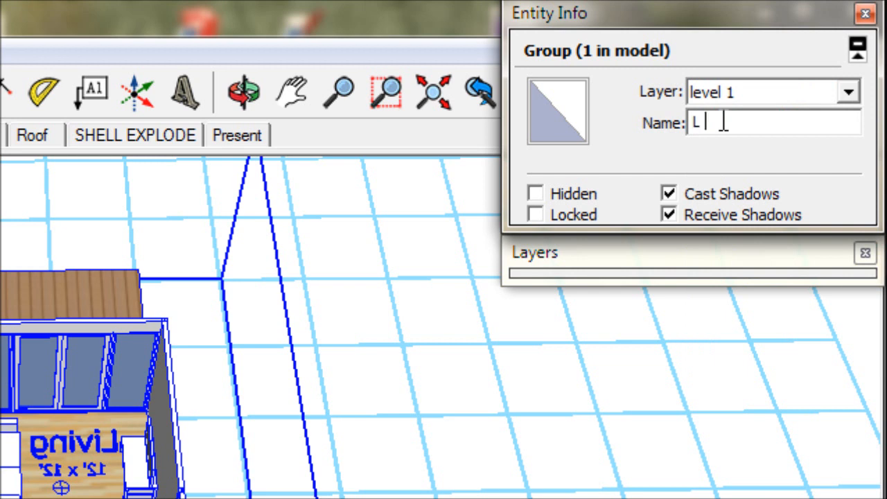
{"action": "left_click", "coordinate": [703, 22]}
- Turn the level 1 layer's visibility off and back on to check the grouped floor, and save the model
{"action": "left_click", "coordinate": [710, 66]}
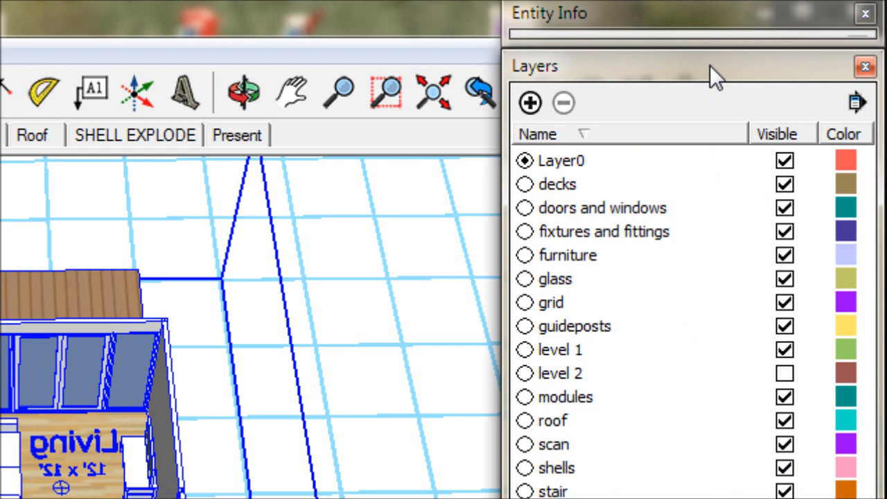
{"action": "left_click", "coordinate": [784, 350]}
{"action": "left_click", "coordinate": [784, 350]}
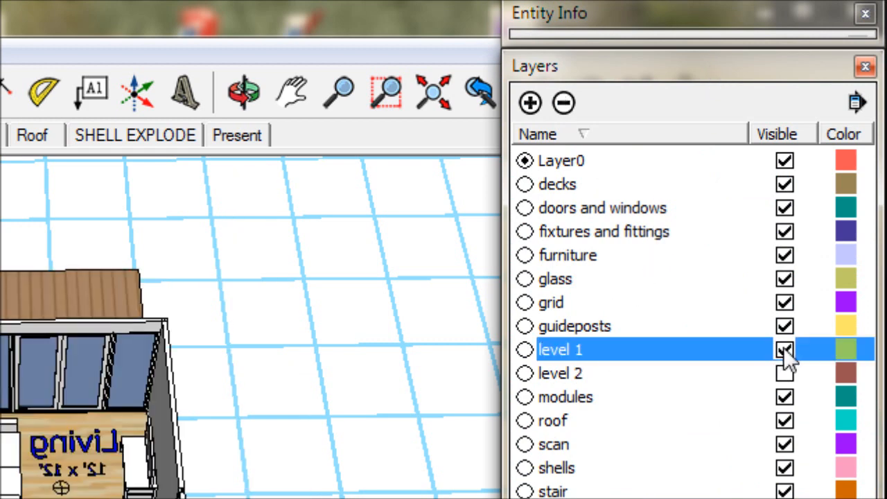
{"action": "left_click", "coordinate": [720, 69]}
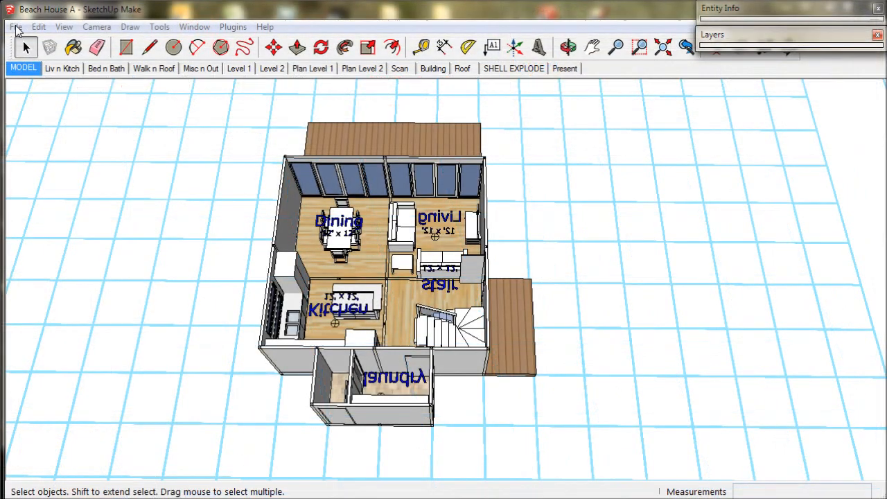
{"action": "left_click", "coordinate": [16, 27]}
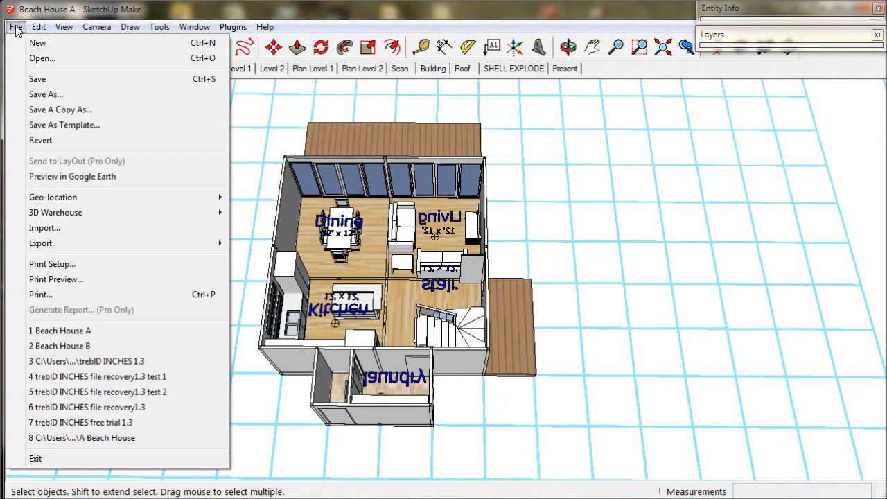
{"action": "left_click", "coordinate": [38, 80]}
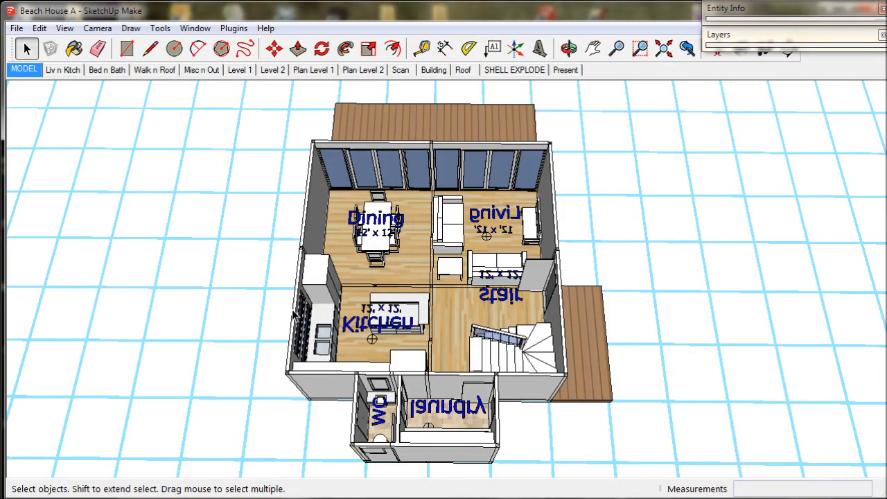
- Select the 18' x 12' Bedroom module with the desk in the Bed n Bath scene
{"action": "left_click", "coordinate": [107, 70]}
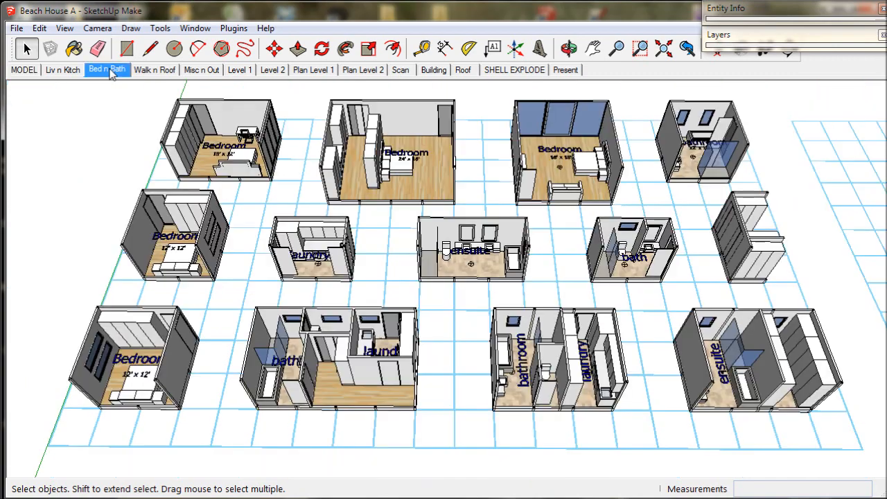
{"action": "left_click", "coordinate": [248, 122]}
{"action": "middle_click_drag", "start_coordinate": [248, 120], "coordinate": [423, 230], "text": "shift"}
{"action": "scroll", "coordinate": [423, 230], "scroll_direction": "up", "scroll_amount": 3}
{"action": "scroll", "coordinate": [423, 233], "scroll_direction": "up", "scroll_amount": 4}
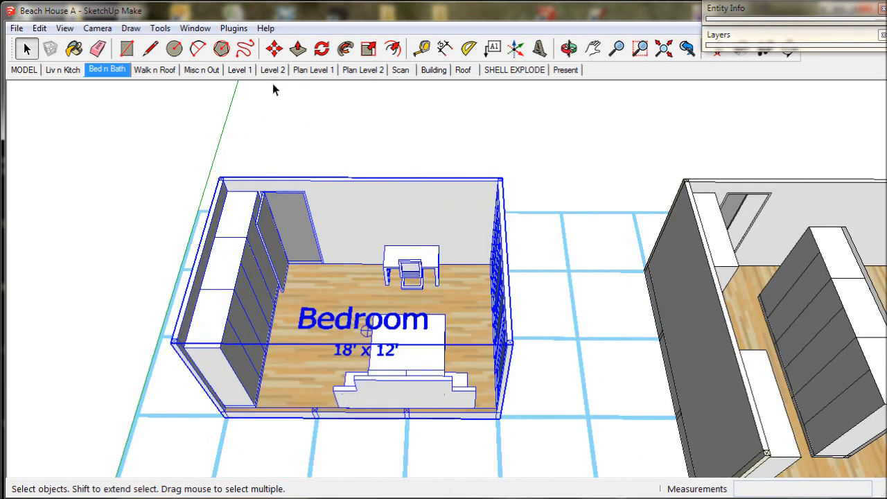
- Rotate the selected bedroom module -90 degrees in the horizontal plane with the Move tool's rotation grips
{"action": "left_click", "coordinate": [273, 49]}
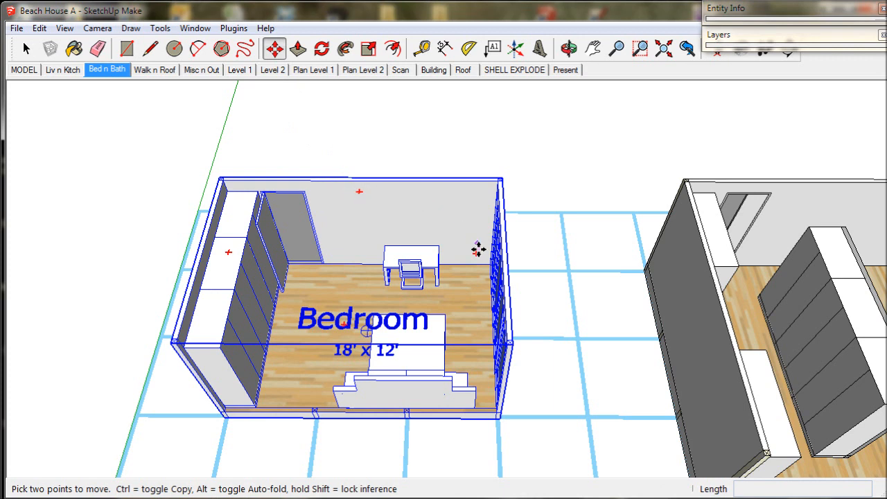
{"action": "mouse_move", "coordinate": [478, 252]}
{"action": "mouse_move", "coordinate": [345, 323]}
{"action": "mouse_move", "coordinate": [227, 252]}
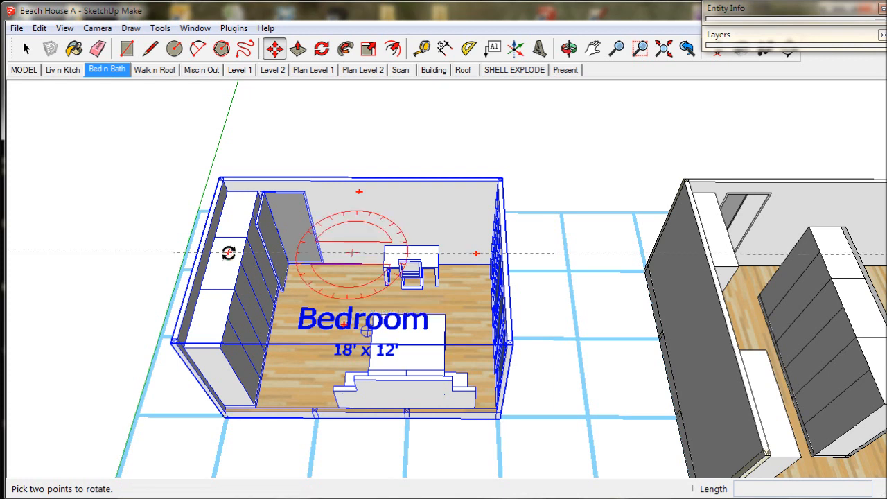
{"action": "left_click", "coordinate": [228, 253]}
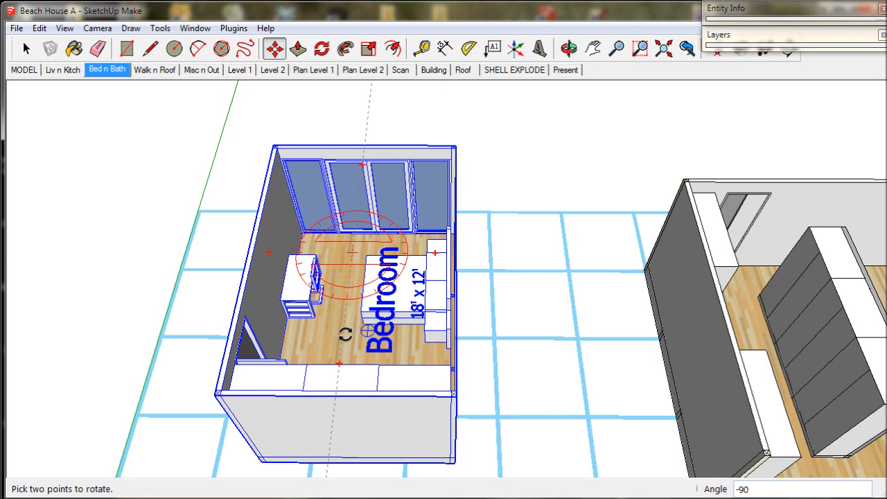
{"action": "left_click", "coordinate": [346, 334]}
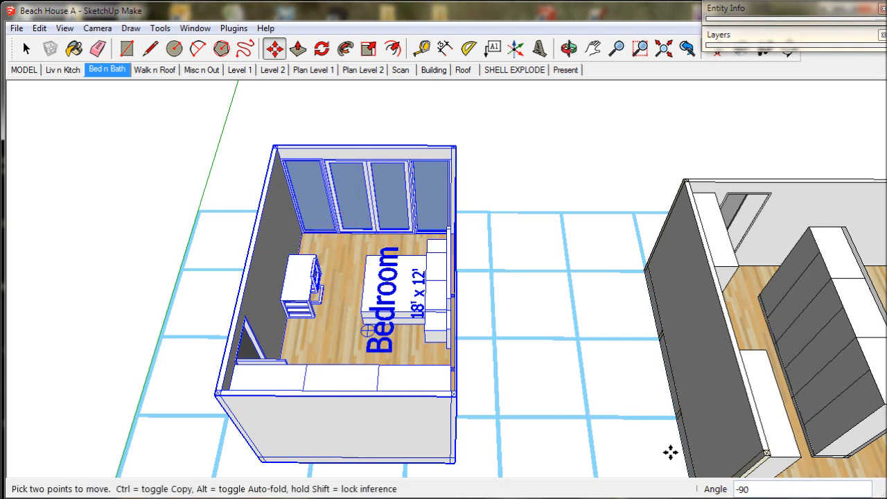
- Move the bedroom by its bottom corner into the MODEL scene, snapping it onto the kitchen's top wall corner beside the stair module
{"action": "middle_click_drag", "start_coordinate": [490, 386], "coordinate": [457, 284], "text": "shift"}
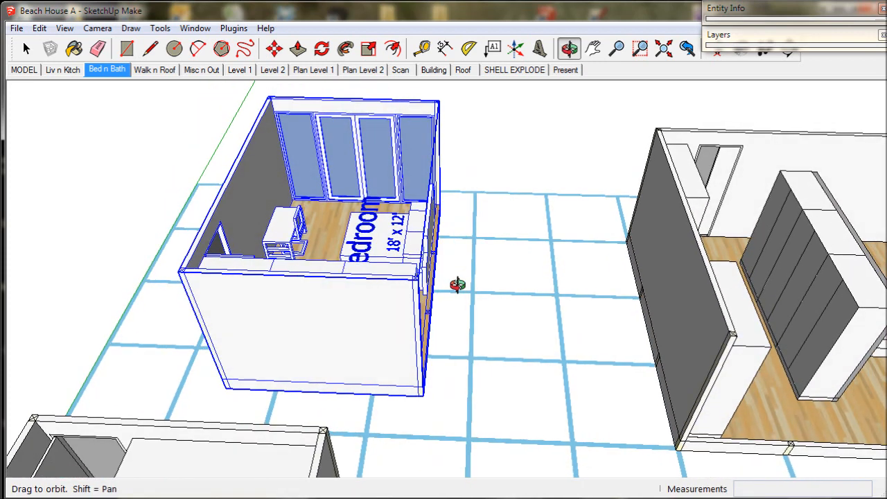
{"action": "scroll", "coordinate": [422, 394], "scroll_direction": "up", "scroll_amount": 6}
{"action": "middle_click_drag", "start_coordinate": [422, 395], "coordinate": [374, 406]}
{"action": "key", "text": "m"}
{"action": "left_click", "coordinate": [402, 405]}
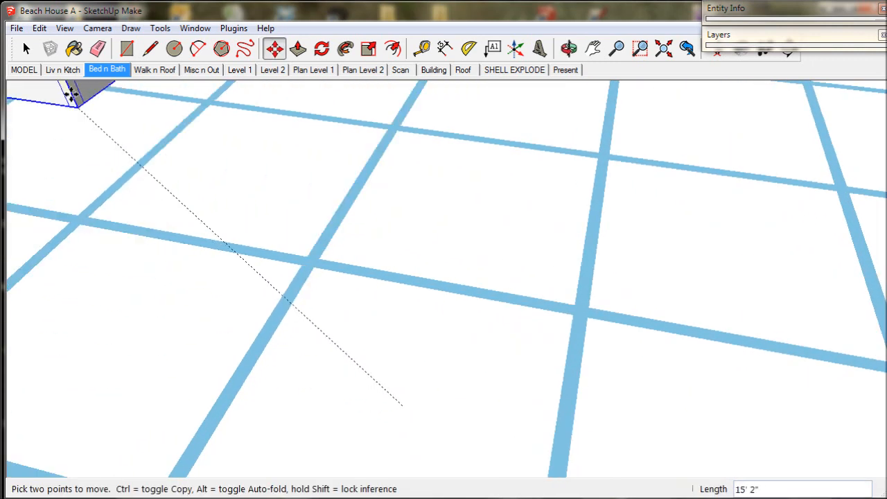
{"action": "left_click", "coordinate": [23, 69]}
{"action": "middle_click_drag", "start_coordinate": [309, 229], "coordinate": [273, 188]}
{"action": "scroll", "coordinate": [399, 334], "scroll_direction": "up", "scroll_amount": 5}
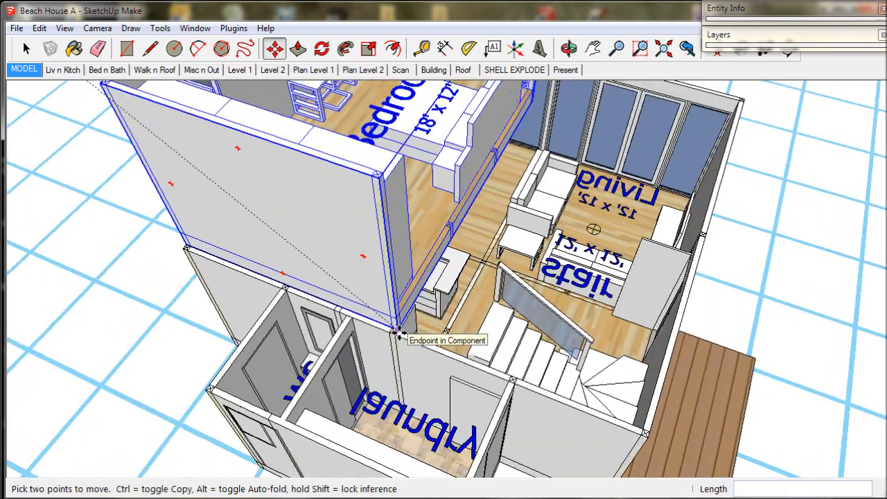
{"action": "scroll", "coordinate": [398, 334], "scroll_direction": "up", "scroll_amount": 4}
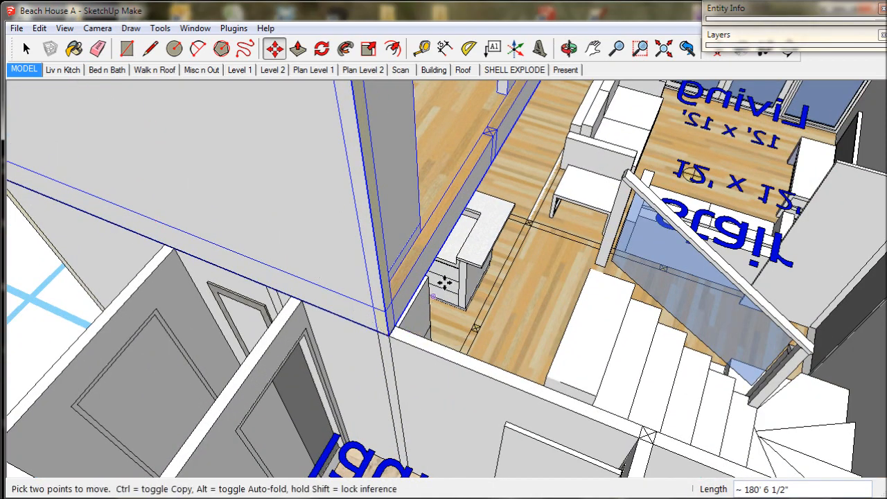
{"action": "middle_click_drag", "start_coordinate": [434, 307], "coordinate": [426, 319]}
{"action": "scroll", "coordinate": [422, 333], "scroll_direction": "down", "scroll_amount": 6}
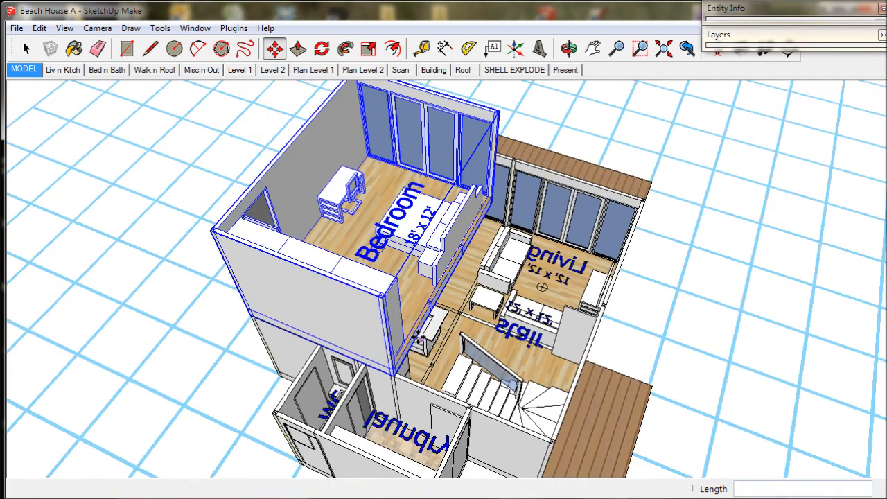
- Move the bedroom 6' along the kitchen and dining side wall so its bottom corner meets the house corner at the glazed facade
{"action": "middle_click_drag", "start_coordinate": [419, 337], "coordinate": [654, 232]}
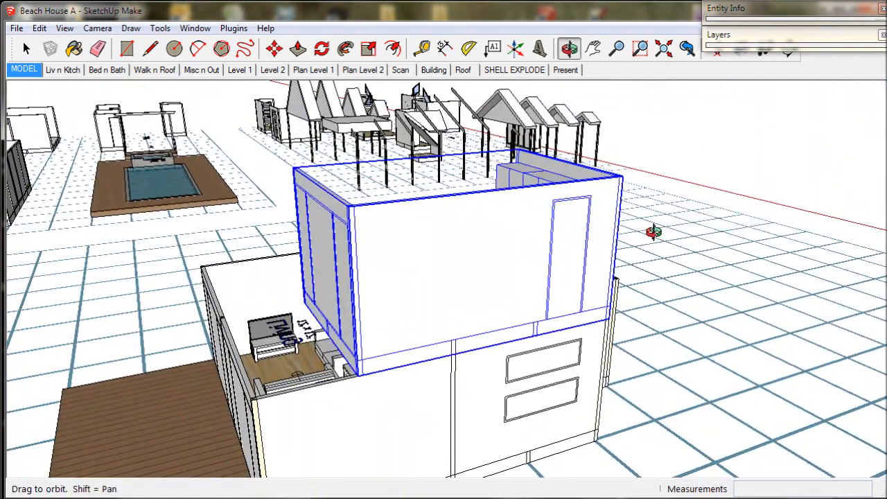
{"action": "middle_click_drag", "start_coordinate": [412, 350], "coordinate": [547, 283], "text": "shift"}
{"action": "scroll", "coordinate": [482, 306], "scroll_direction": "up", "scroll_amount": 3}
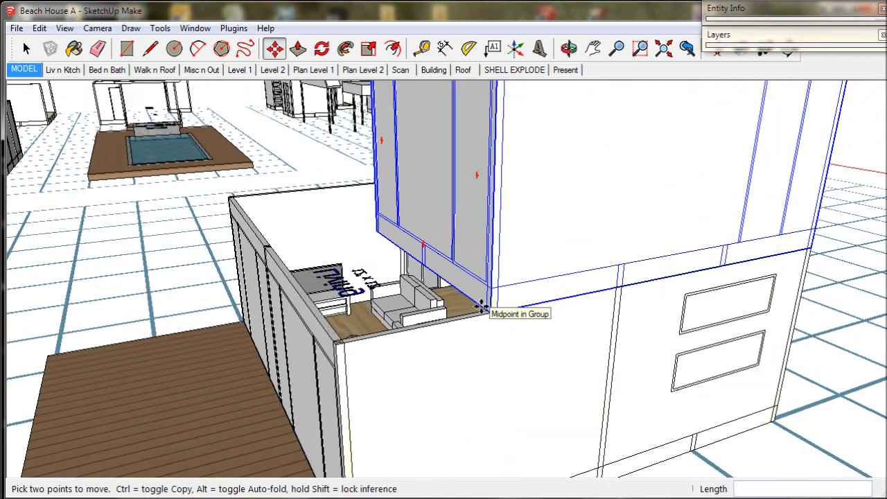
{"action": "scroll", "coordinate": [483, 306], "scroll_direction": "up", "scroll_amount": 2}
{"action": "left_click", "coordinate": [494, 316]}
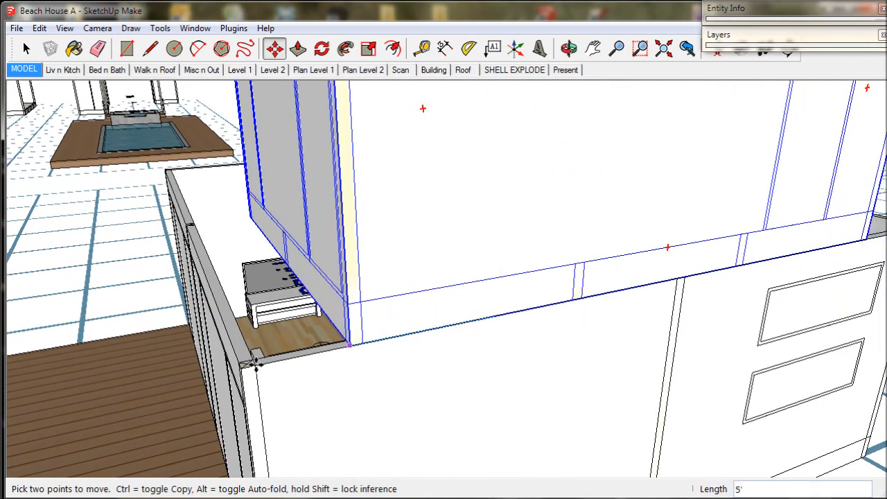
{"action": "left_click", "coordinate": [240, 368]}
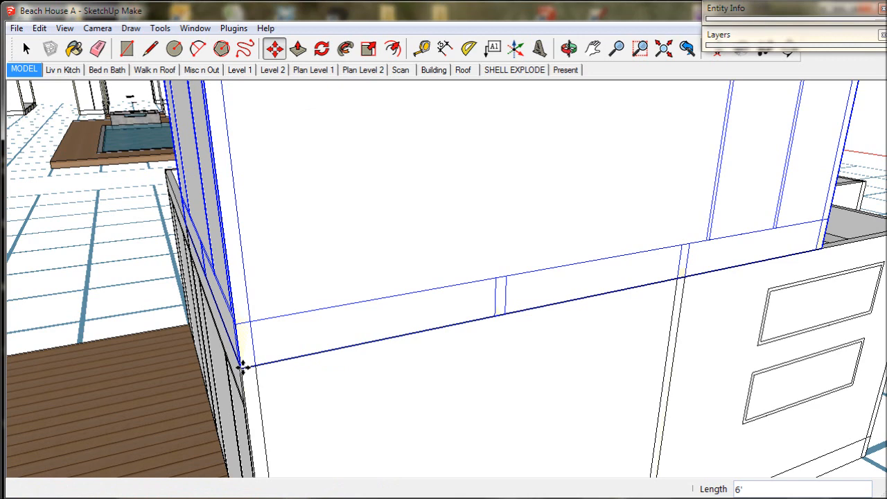
{"action": "middle_click_drag", "start_coordinate": [390, 327], "coordinate": [461, 324]}
{"action": "scroll", "coordinate": [461, 326], "scroll_direction": "down", "scroll_amount": 6}
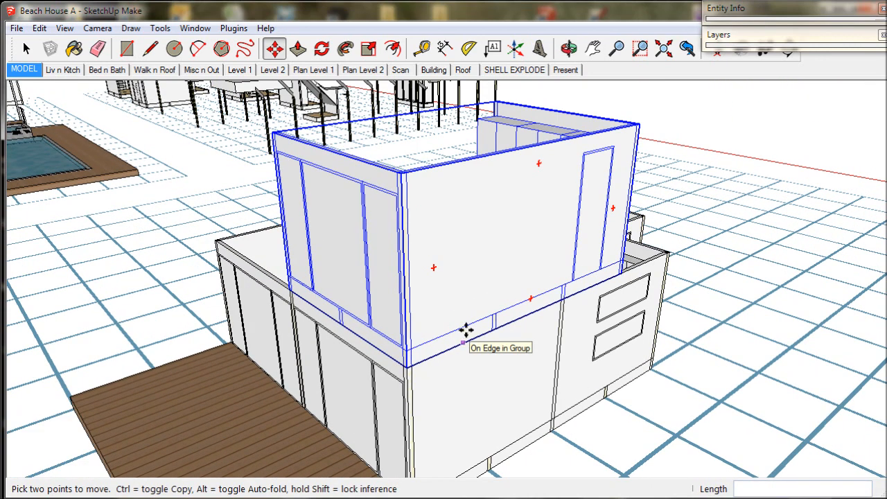
- Flip the upper 18' x 12' bedroom module along the group's green axis and deselect it
{"action": "middle_click_drag", "start_coordinate": [603, 232], "coordinate": [264, 385]}
{"action": "scroll", "coordinate": [360, 357], "scroll_direction": "down", "scroll_amount": 3}
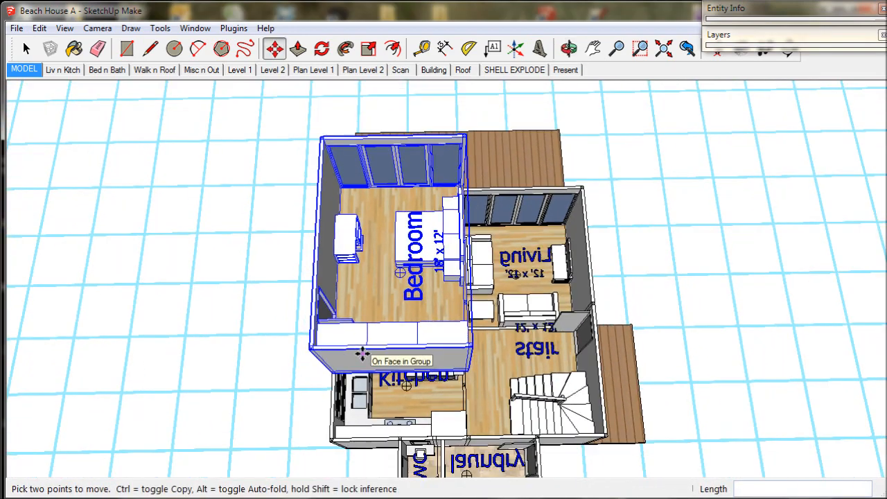
{"action": "right_click", "coordinate": [389, 278]}
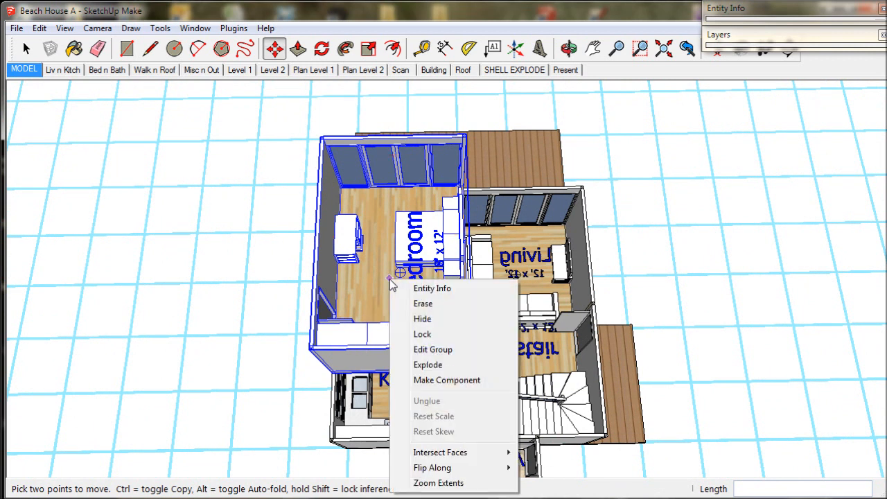
{"action": "mouse_move", "coordinate": [440, 471]}
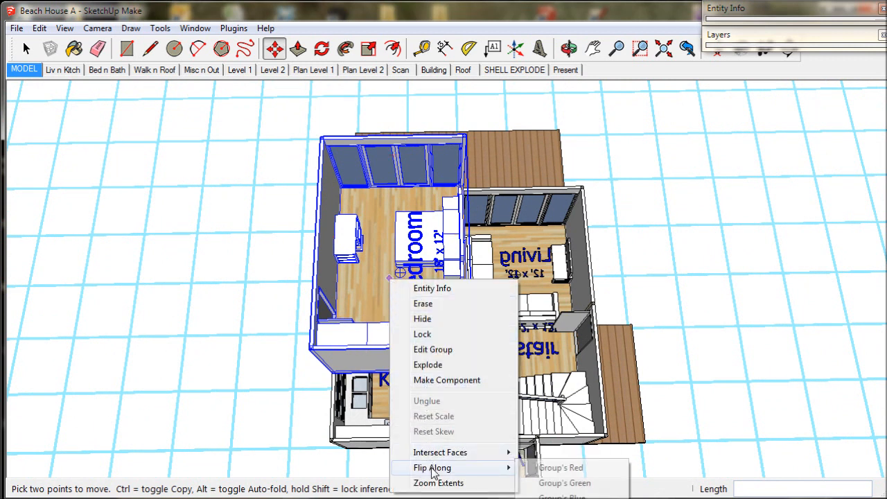
{"action": "left_click", "coordinate": [543, 483]}
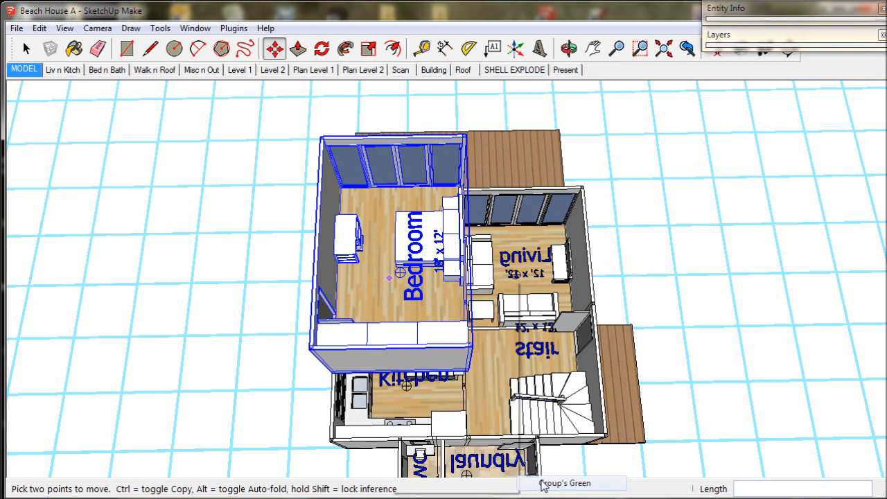
{"action": "middle_click_drag", "start_coordinate": [514, 411], "coordinate": [485, 402]}
{"action": "middle_click_drag", "start_coordinate": [393, 365], "coordinate": [326, 317]}
{"action": "left_click", "coordinate": [26, 49]}
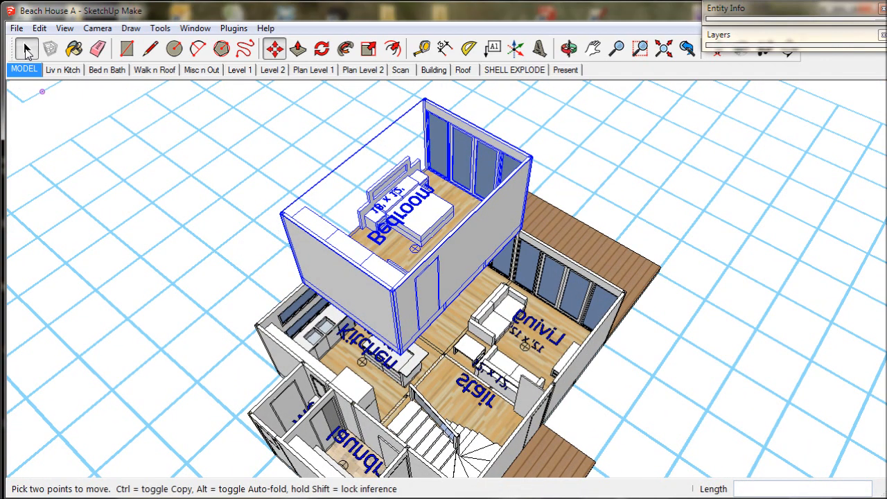
{"action": "left_click", "coordinate": [201, 128]}
{"action": "middle_click_drag", "start_coordinate": [387, 227], "coordinate": [403, 285]}
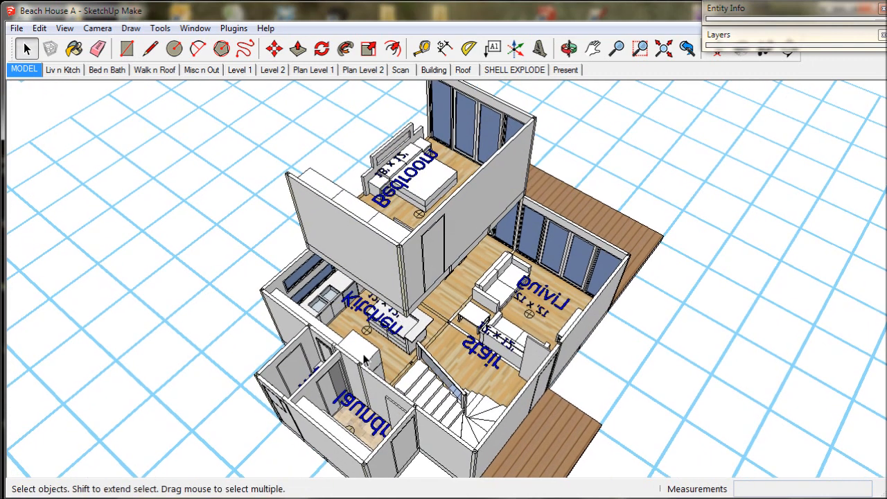
- Move the small bath module by its top corner from the Bed n Bath scene into MODEL, snapping onto the bedroom's top rear corner
{"action": "left_click", "coordinate": [107, 70]}
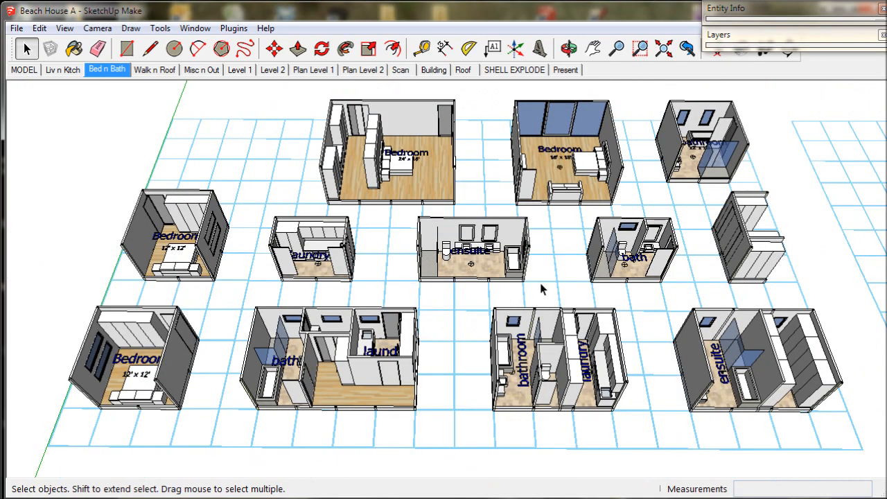
{"action": "left_click", "coordinate": [619, 266]}
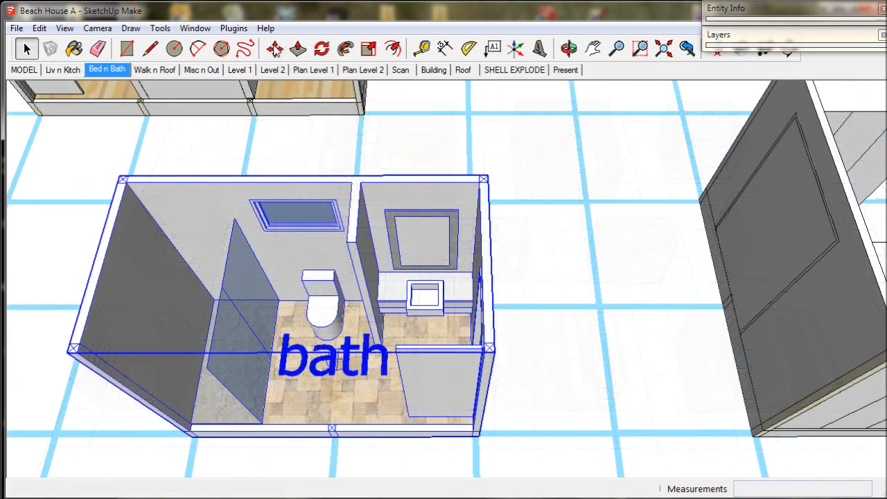
{"action": "key", "text": "m"}
{"action": "scroll", "coordinate": [478, 180], "scroll_direction": "up", "scroll_amount": 5}
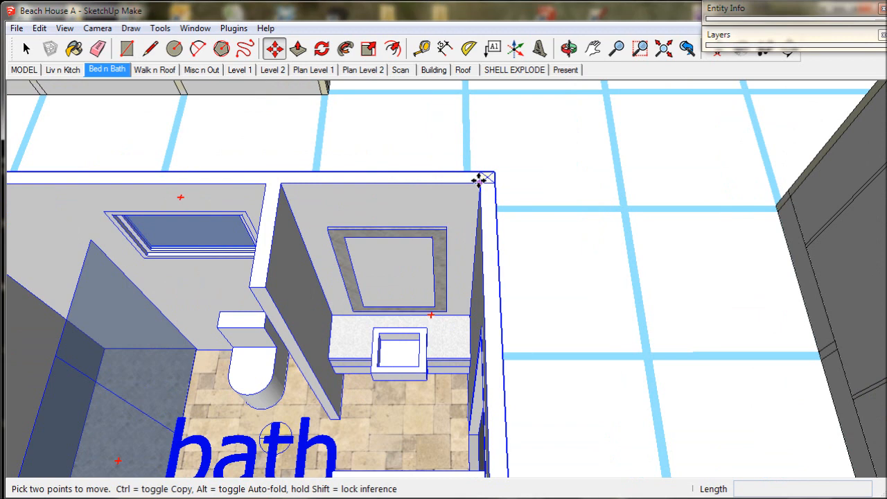
{"action": "left_click", "coordinate": [495, 172]}
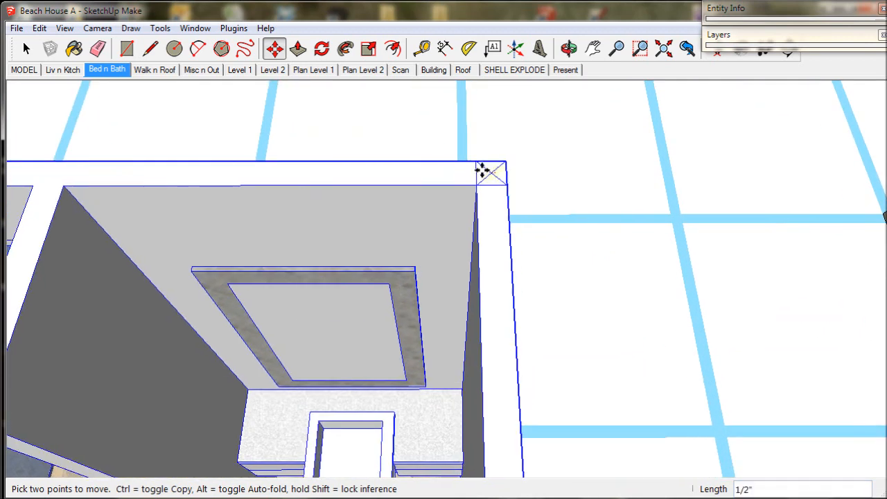
{"action": "left_click", "coordinate": [30, 73]}
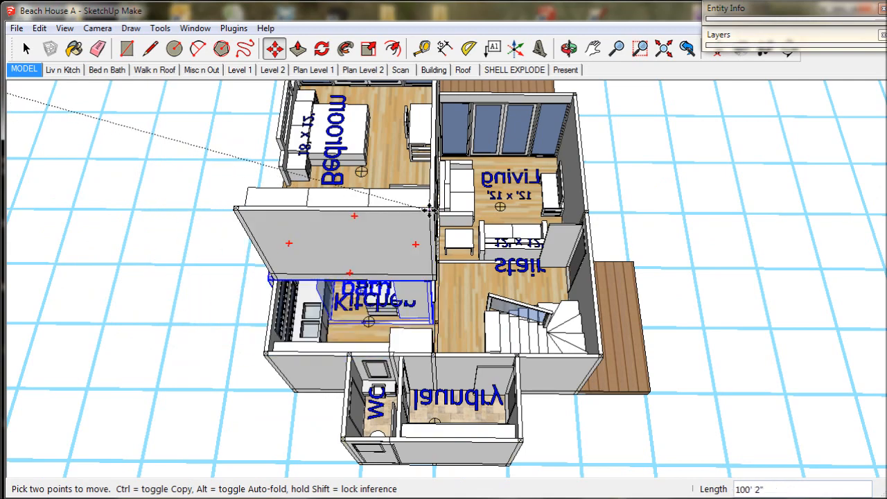
{"action": "scroll", "coordinate": [416, 215], "scroll_direction": "up", "scroll_amount": 6}
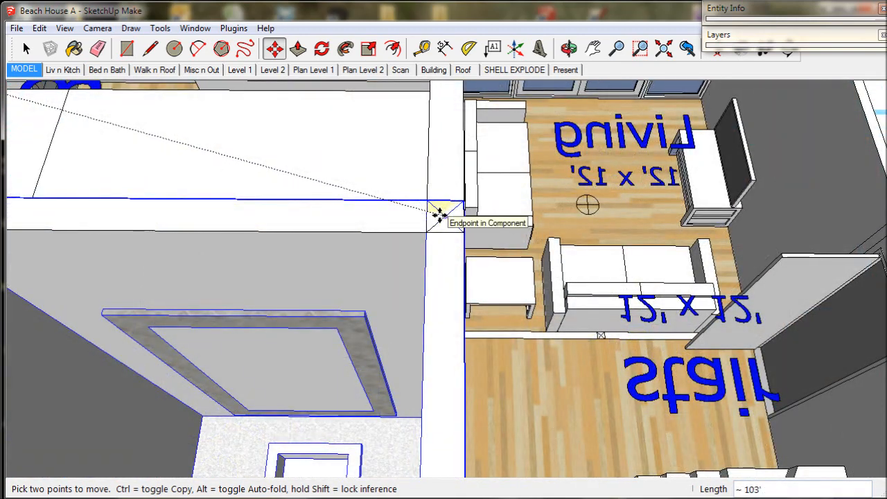
{"action": "left_click", "coordinate": [440, 214]}
- Flip the bath module front to back so its window wall faces away from the bedroom
{"action": "left_click", "coordinate": [27, 72]}
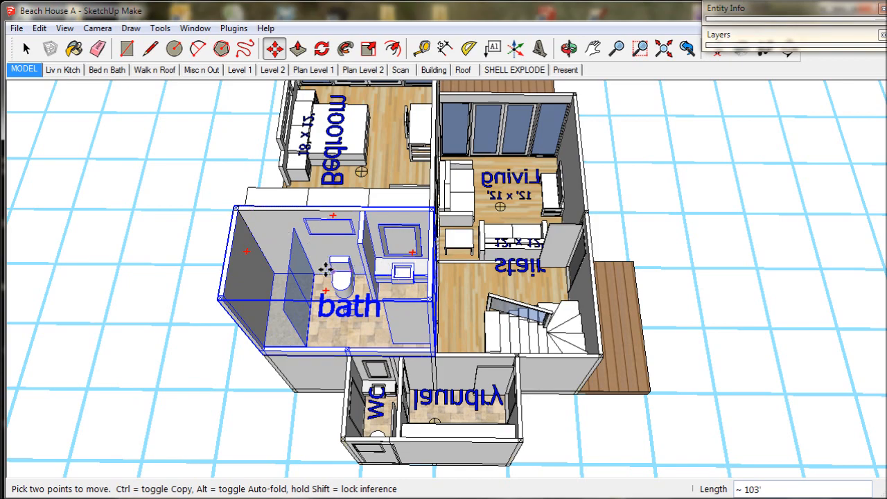
{"action": "right_click", "coordinate": [393, 265]}
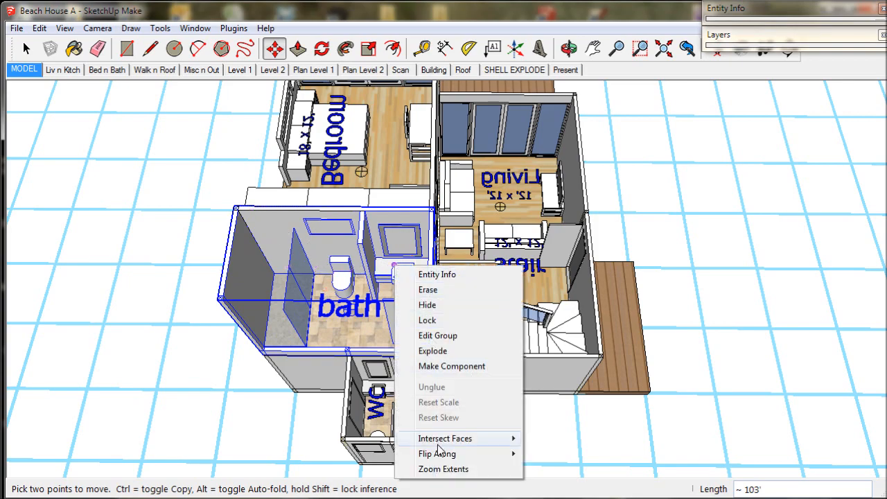
{"action": "mouse_move", "coordinate": [439, 452]}
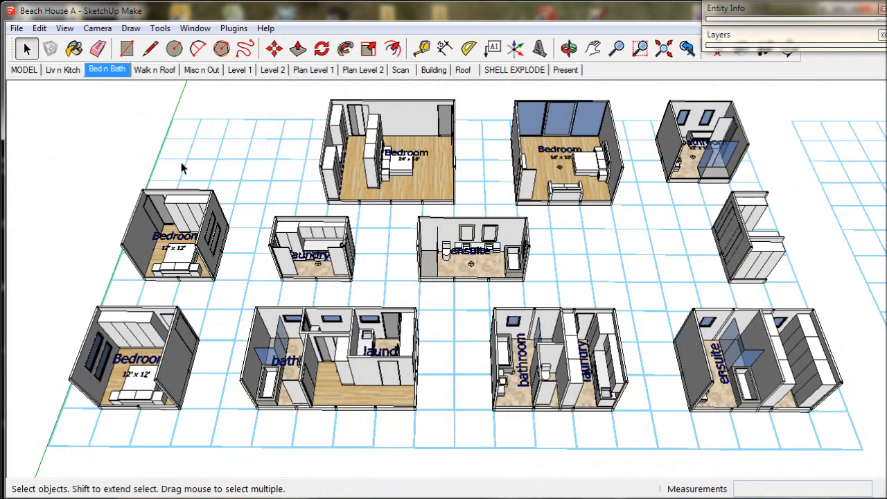
- Bring the 12' x 12' Bedroom module into MODEL beside the 18' x 12' bedroom and flip it so the wardrobe faces the stair
{"action": "scroll", "coordinate": [197, 211], "scroll_direction": "up", "scroll_amount": 10}
{"action": "key", "text": "m"}
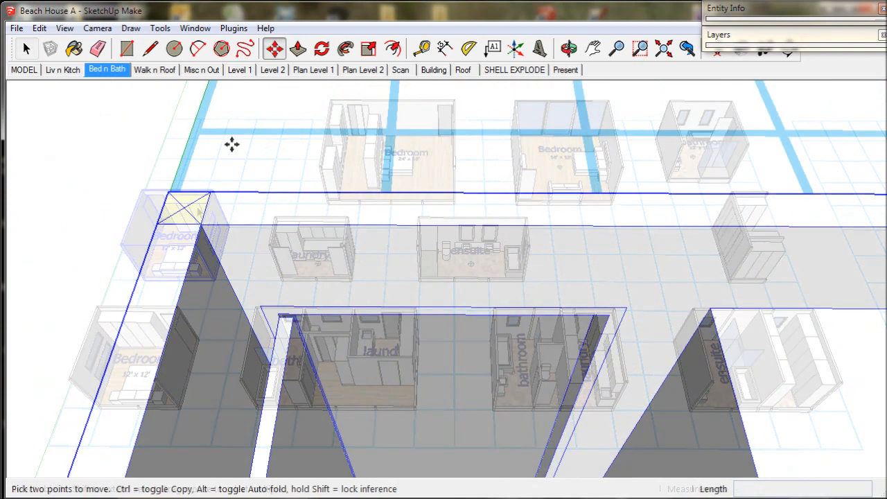
{"action": "left_click", "coordinate": [184, 206]}
{"action": "left_click", "coordinate": [23, 70]}
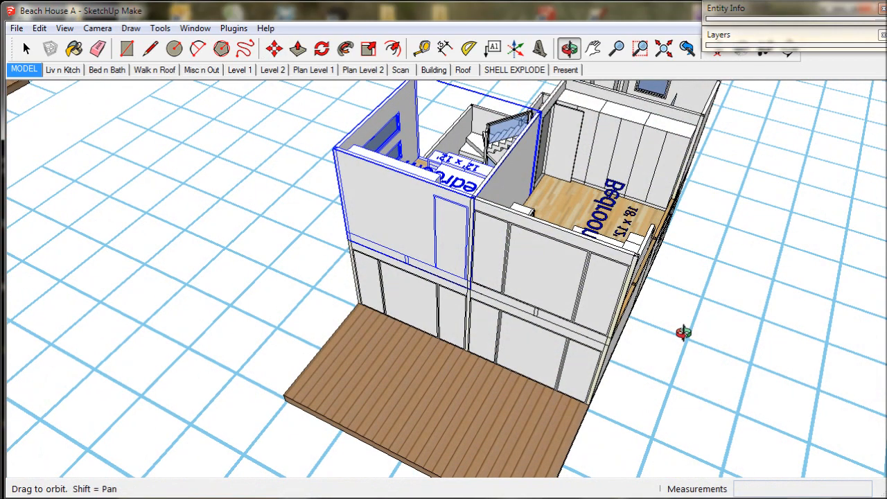
{"action": "right_click", "coordinate": [467, 171]}
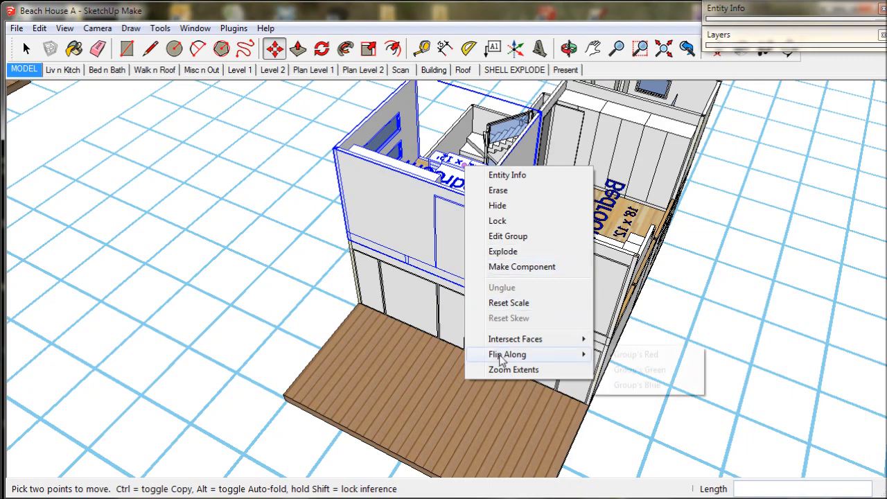
{"action": "mouse_move", "coordinate": [502, 359]}
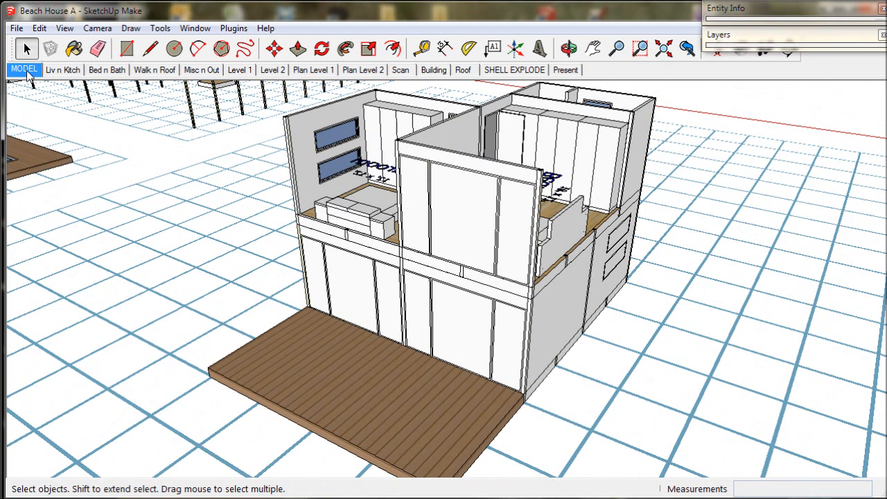
- Update the MODEL scene with the facade view and place a deck from the Misc n Out scene against the 18' x 12' bedroom's facade
{"action": "right_click", "coordinate": [26, 72]}
{"action": "left_click", "coordinate": [59, 131]}
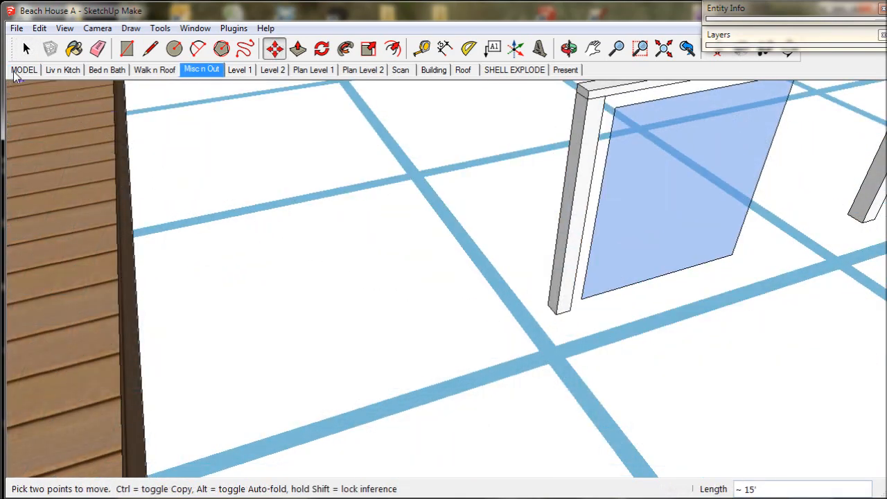
{"action": "left_click", "coordinate": [17, 73]}
{"action": "middle_click_drag", "start_coordinate": [382, 286], "coordinate": [301, 260]}
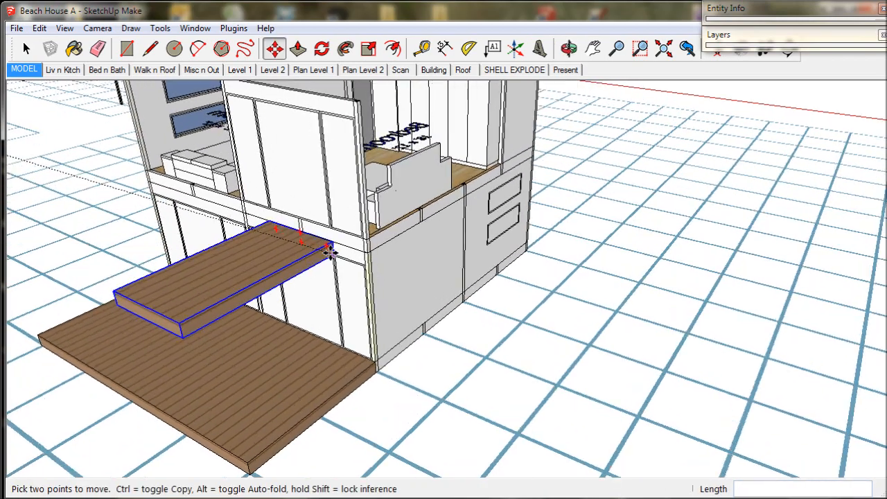
{"action": "scroll", "coordinate": [332, 253], "scroll_direction": "up", "scroll_amount": 6}
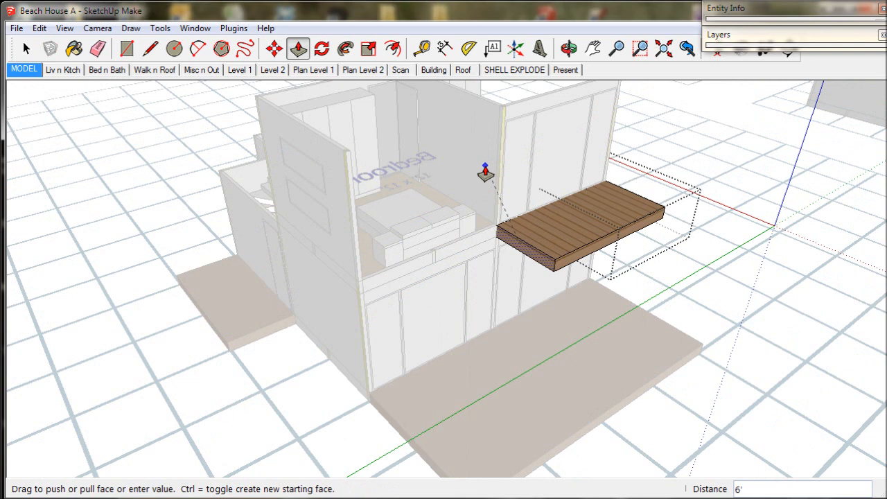
- Extend the upper deck's side face 6' with Push/Pull along the 18' x 12' bedroom's facade and leave the deck group
{"action": "left_click", "coordinate": [486, 172]}
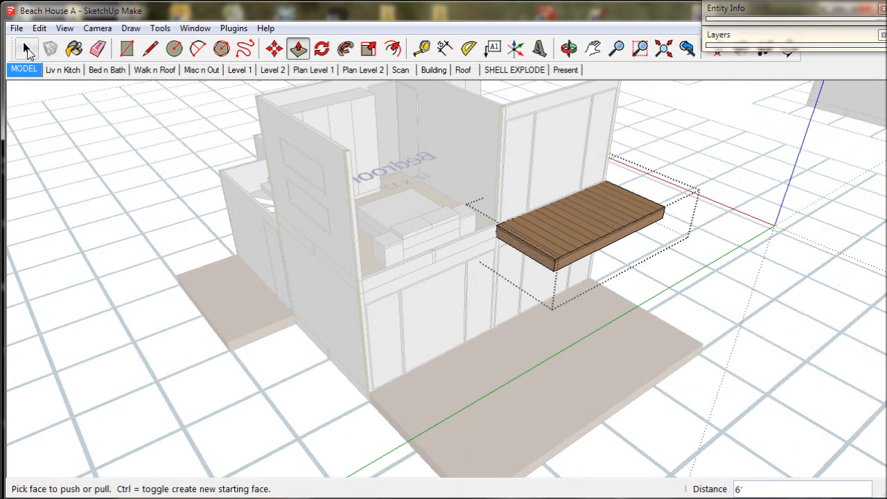
{"action": "left_click", "coordinate": [27, 50]}
{"action": "middle_click_drag", "start_coordinate": [134, 189], "coordinate": [136, 221]}
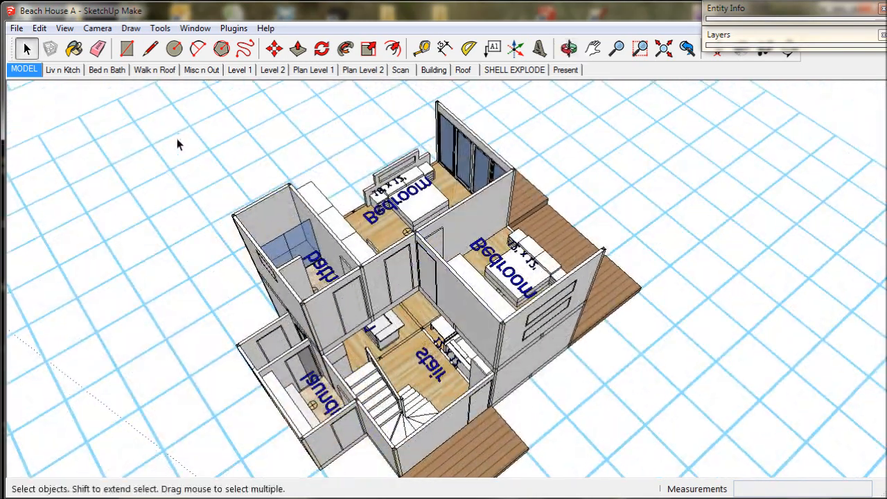
- Select the ground-floor group and hide the level 1 layer
{"action": "left_click_drag", "start_coordinate": [164, 112], "coordinate": [659, 405]}
{"action": "middle_click_drag", "start_coordinate": [659, 406], "coordinate": [576, 337]}
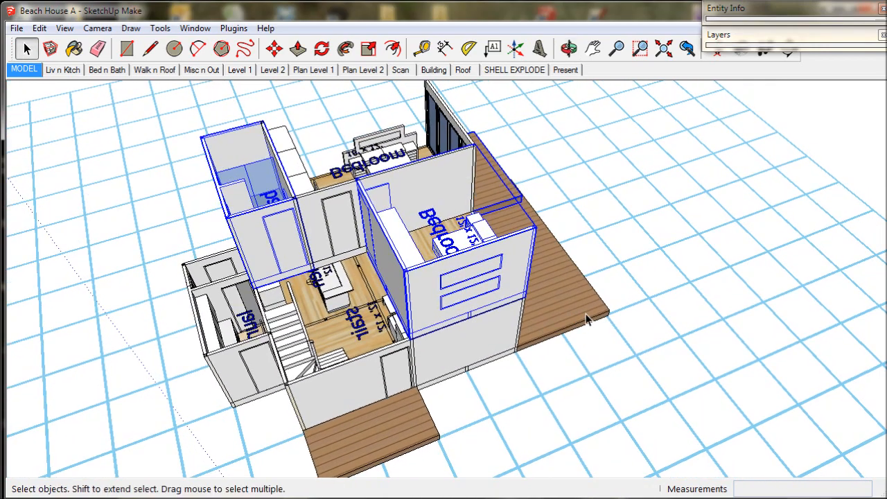
{"action": "left_click", "coordinate": [586, 319]}
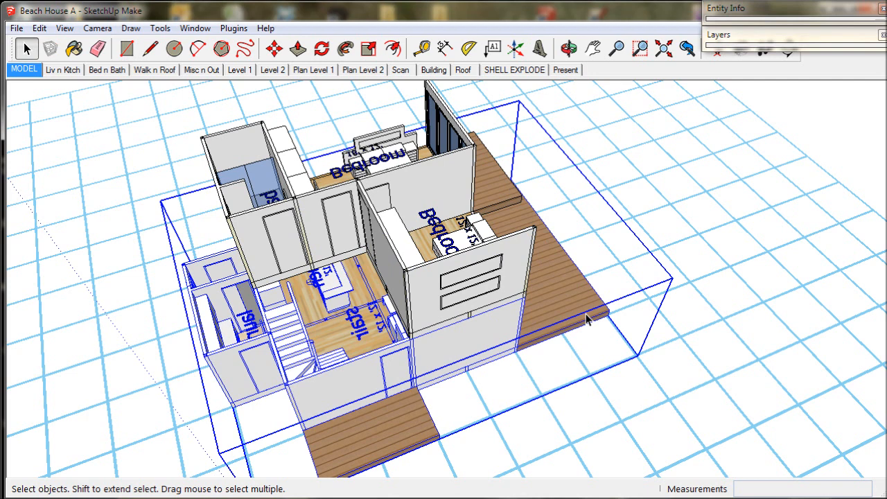
{"action": "left_click", "coordinate": [745, 38]}
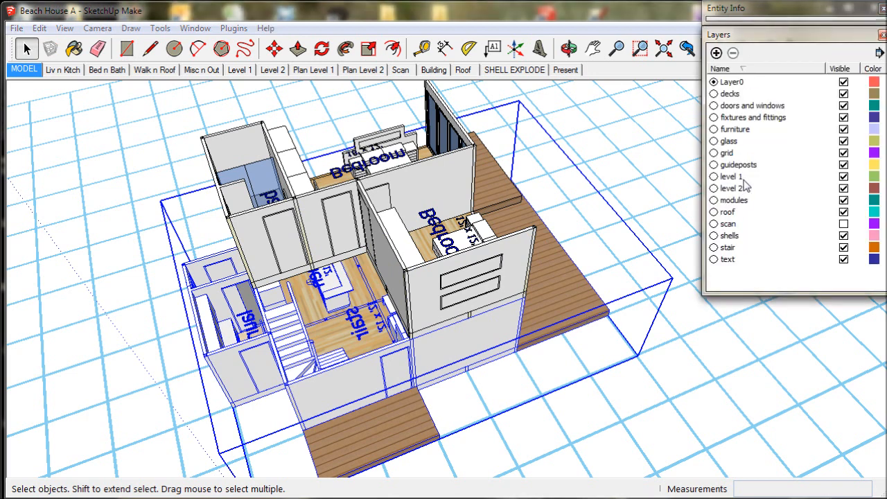
{"action": "left_click", "coordinate": [844, 177]}
- Window-select the upper-floor bath, both bedrooms and the deck, and make them one group
{"action": "middle_click_drag", "start_coordinate": [637, 231], "coordinate": [639, 256]}
{"action": "left_click_drag", "start_coordinate": [185, 114], "coordinate": [600, 404]}
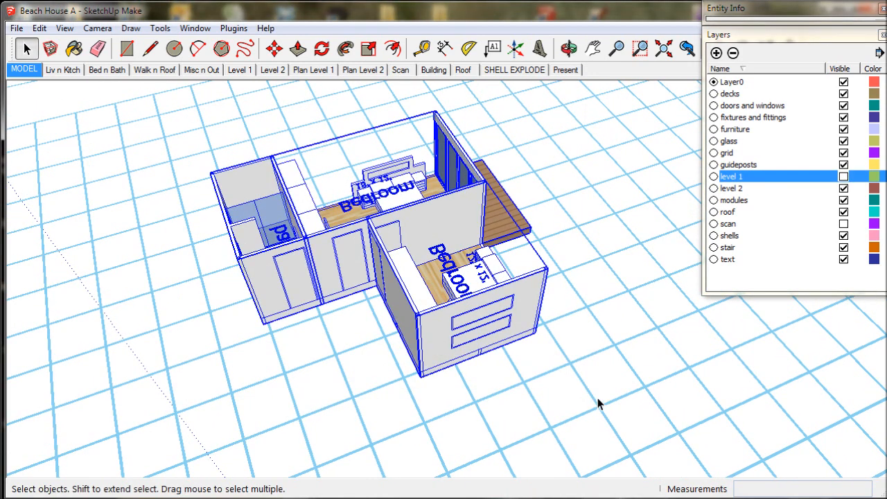
{"action": "right_click", "coordinate": [510, 332]}
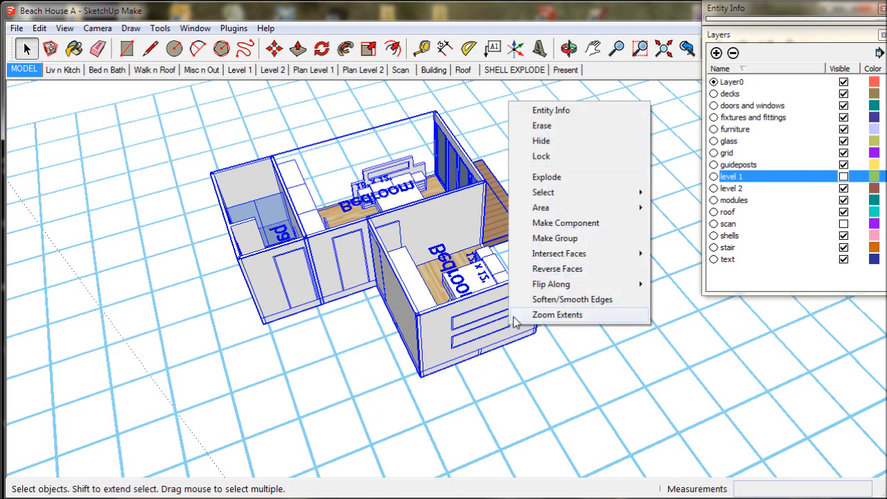
{"action": "left_click", "coordinate": [553, 238]}
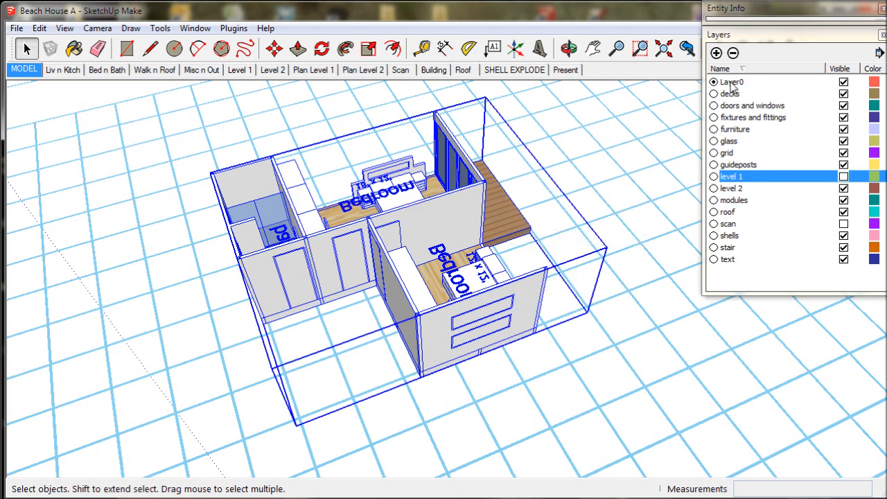
- Assign the upper-floor group of bath, bedrooms and deck to the level 2 layer in its entity info
{"action": "left_click", "coordinate": [744, 35]}
{"action": "left_click", "coordinate": [746, 9]}
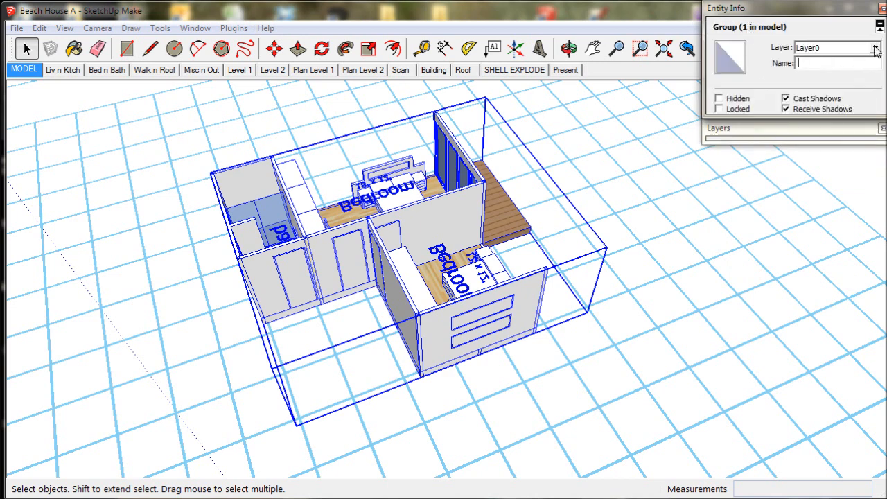
{"action": "left_click", "coordinate": [876, 48]}
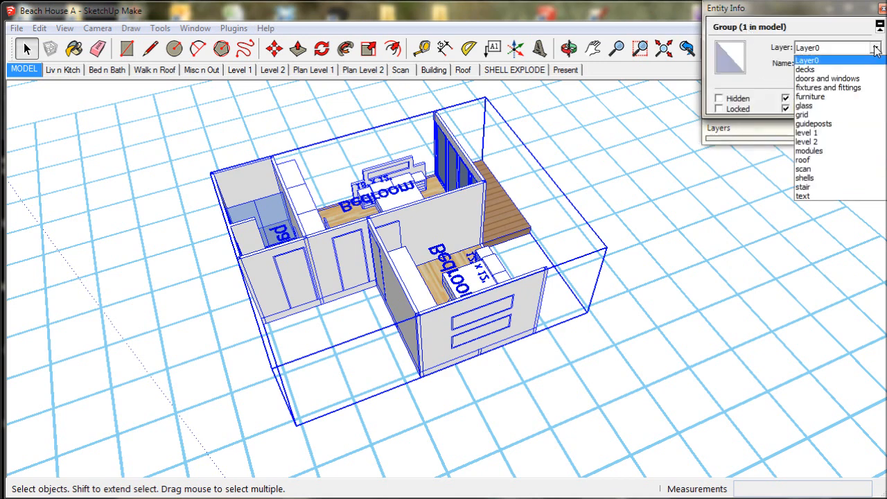
{"action": "left_click", "coordinate": [815, 142]}
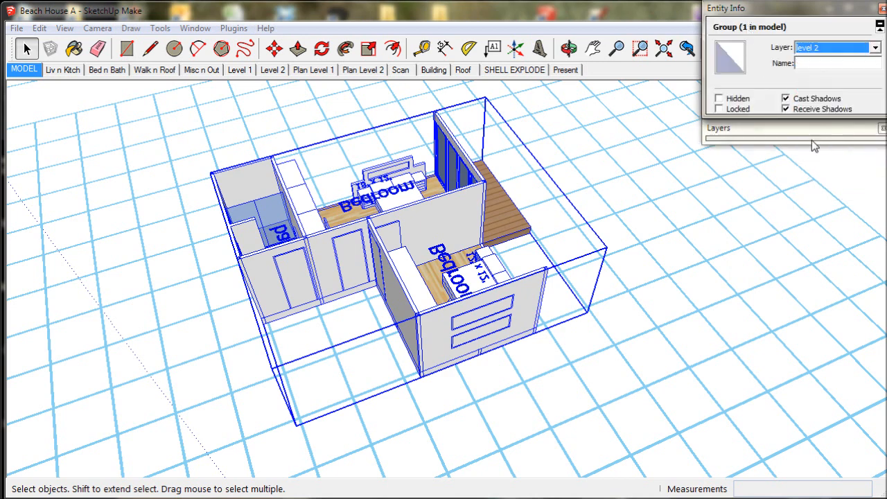
{"action": "left_click", "coordinate": [812, 64]}
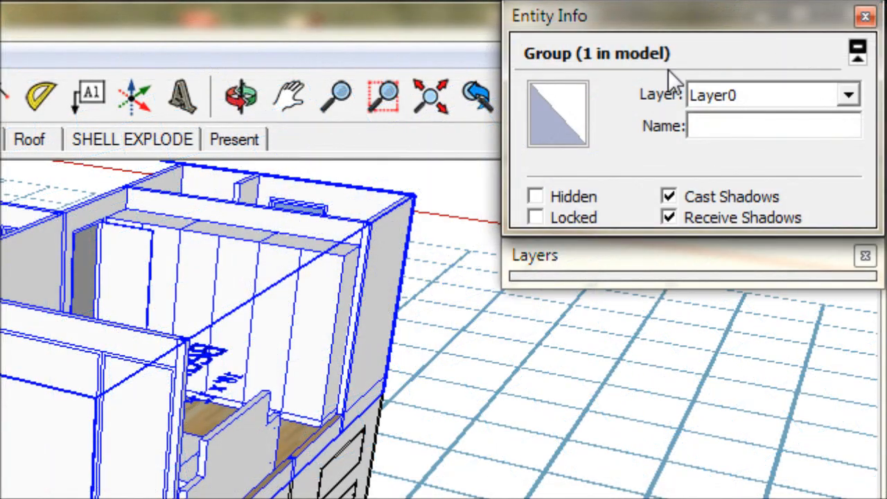
{"action": "left_click", "coordinate": [849, 95]}
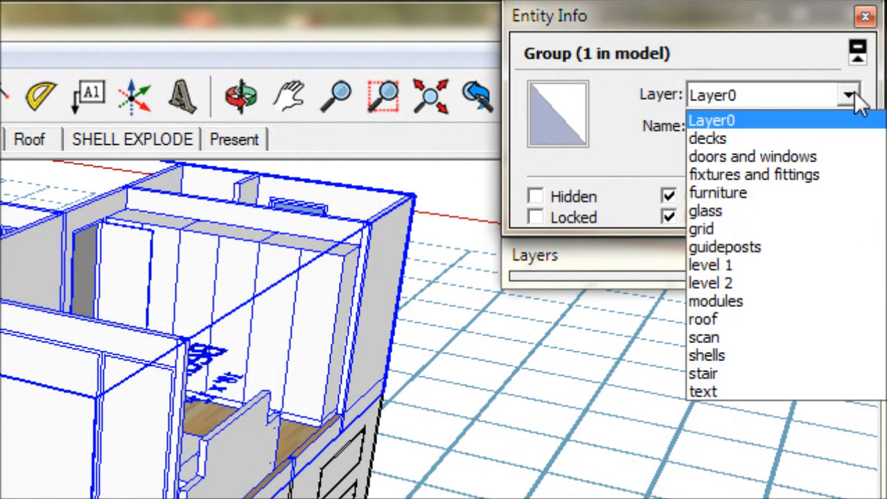
{"action": "left_click", "coordinate": [745, 282]}
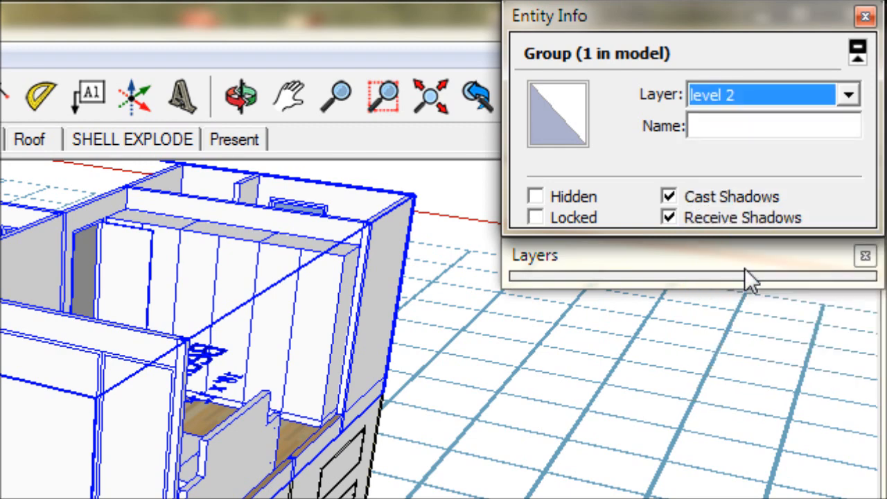
{"action": "left_click", "coordinate": [734, 128]}
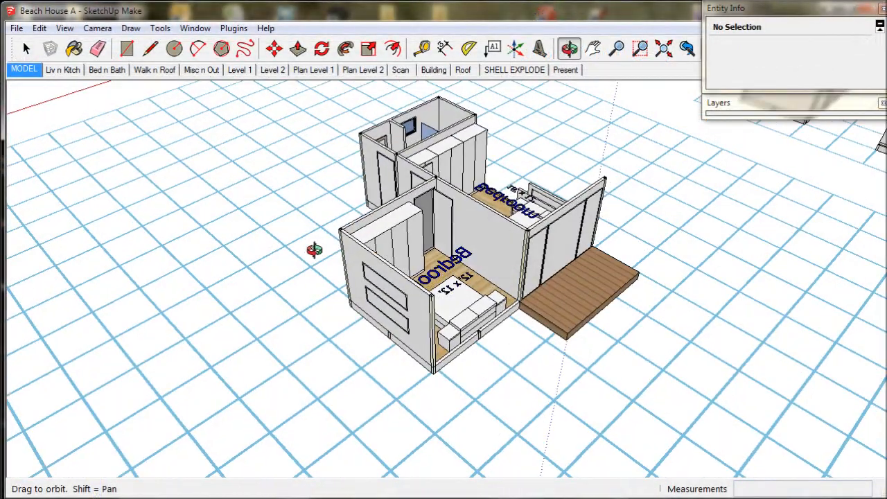
- Inspect the upper floor from several sides and review the Level 1, Level 2, Plan Level 1 and Plan Level 2 scenes
{"action": "middle_click_drag", "start_coordinate": [314, 250], "coordinate": [705, 250]}
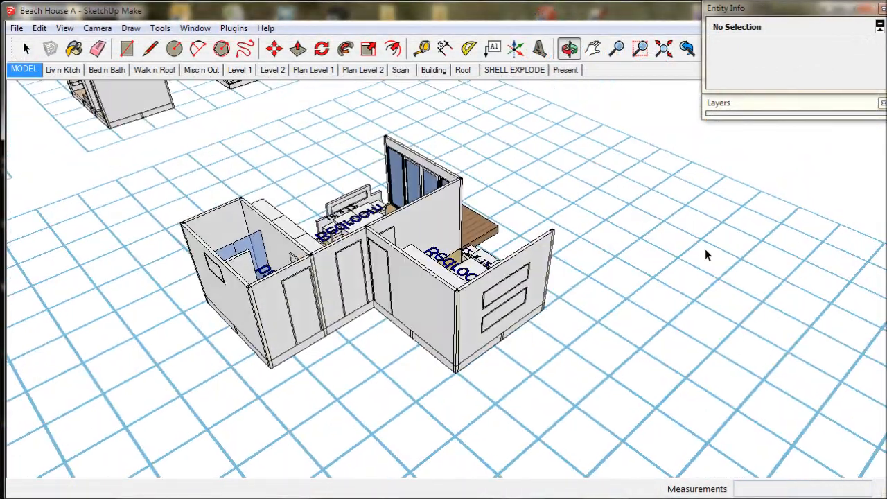
{"action": "middle_click_drag", "start_coordinate": [465, 295], "coordinate": [484, 296]}
{"action": "key", "text": "space"}
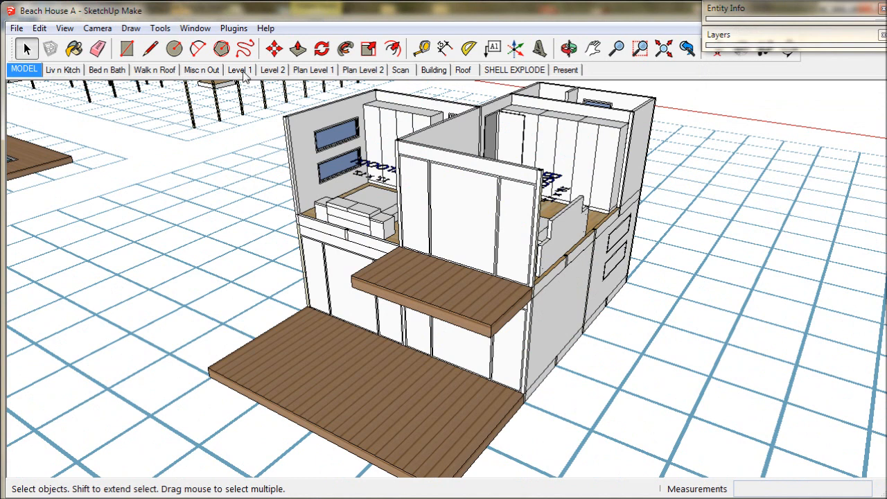
{"action": "left_click", "coordinate": [243, 72]}
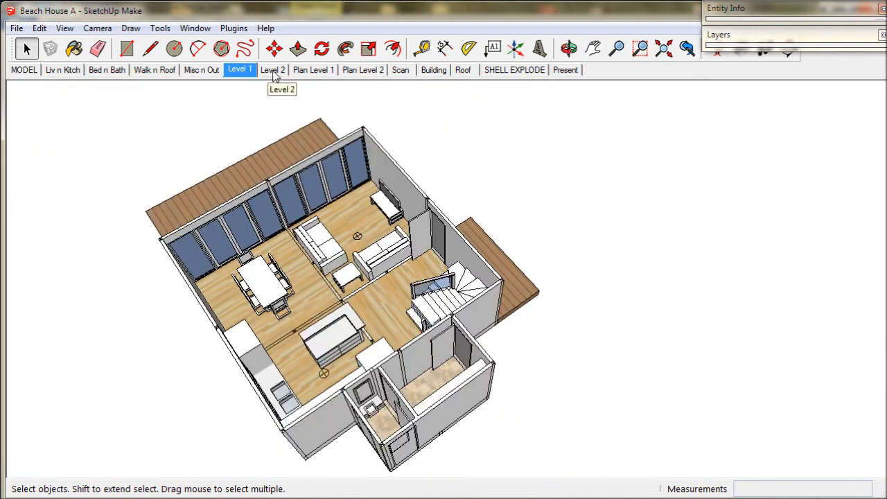
{"action": "left_click", "coordinate": [273, 71]}
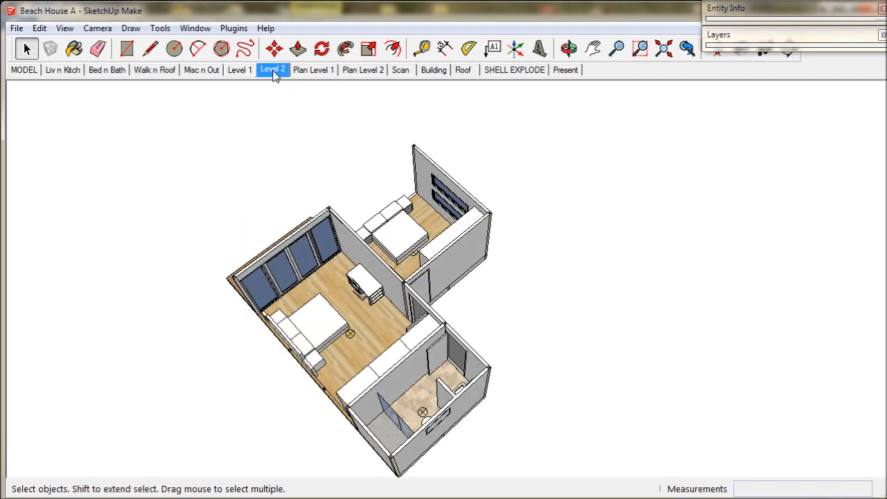
{"action": "left_click", "coordinate": [312, 70]}
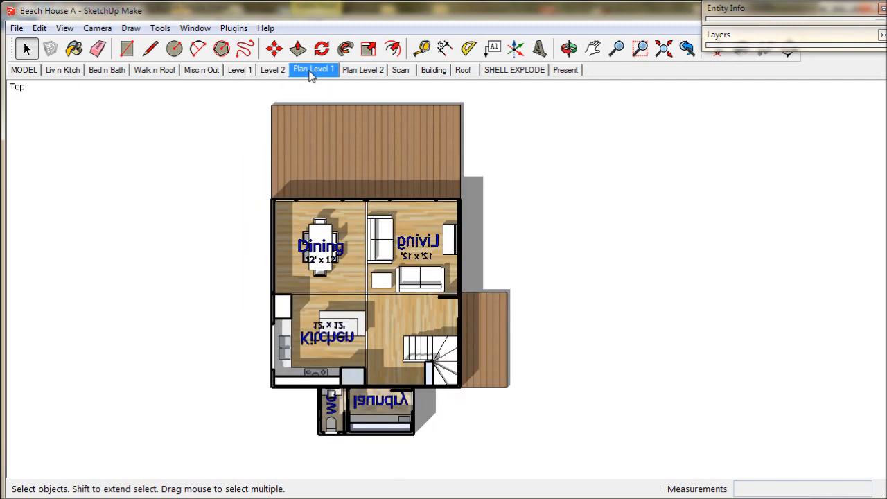
{"action": "left_click", "coordinate": [363, 72]}
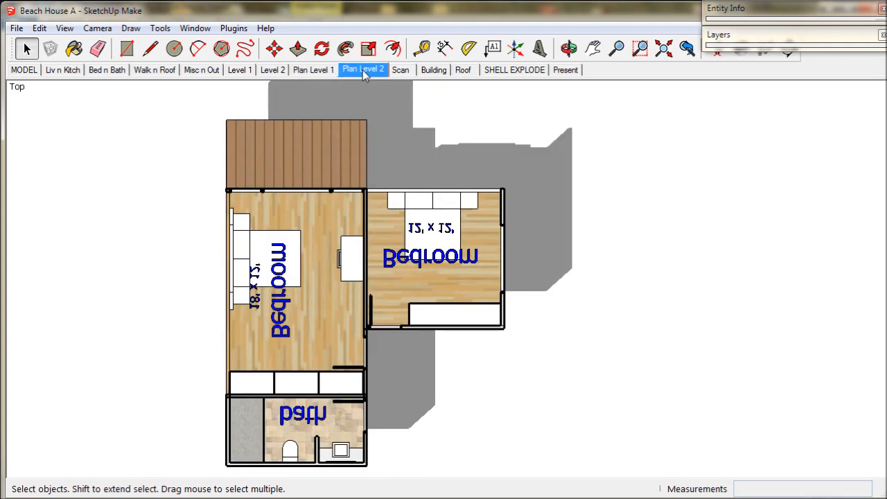